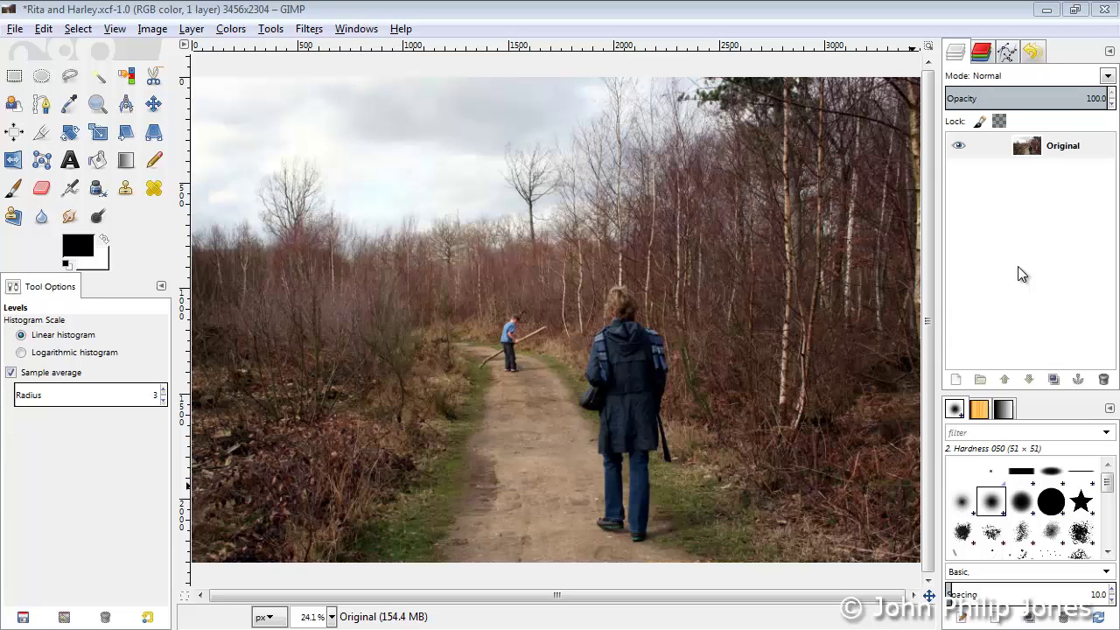
Add an alpha channel to the Original layer and duplicate the layer twice
right_click(1044, 150)
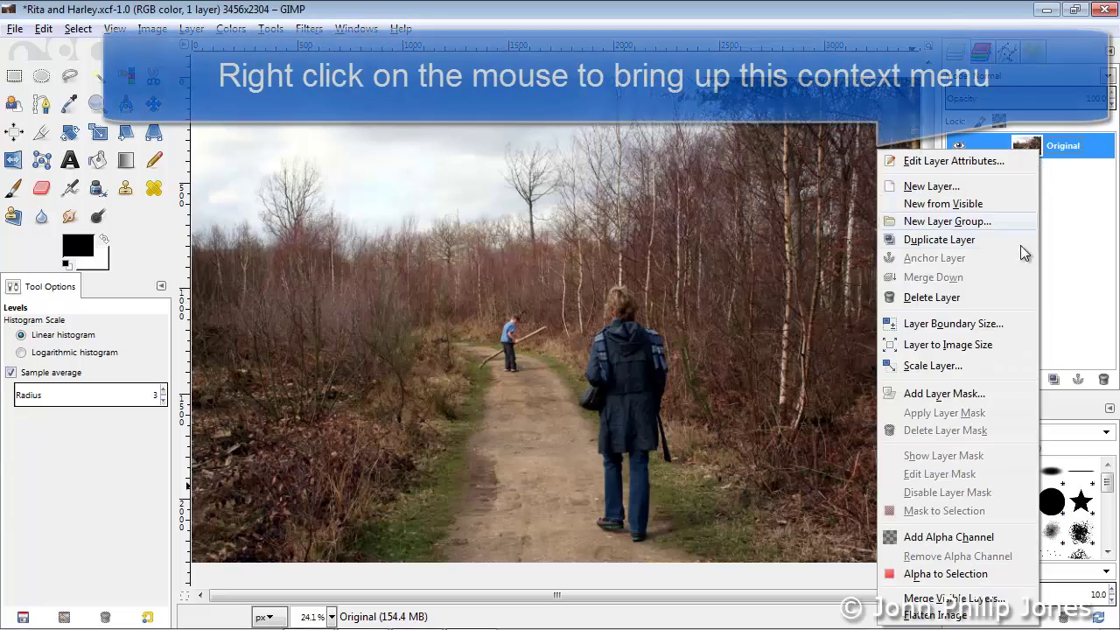
click(959, 537)
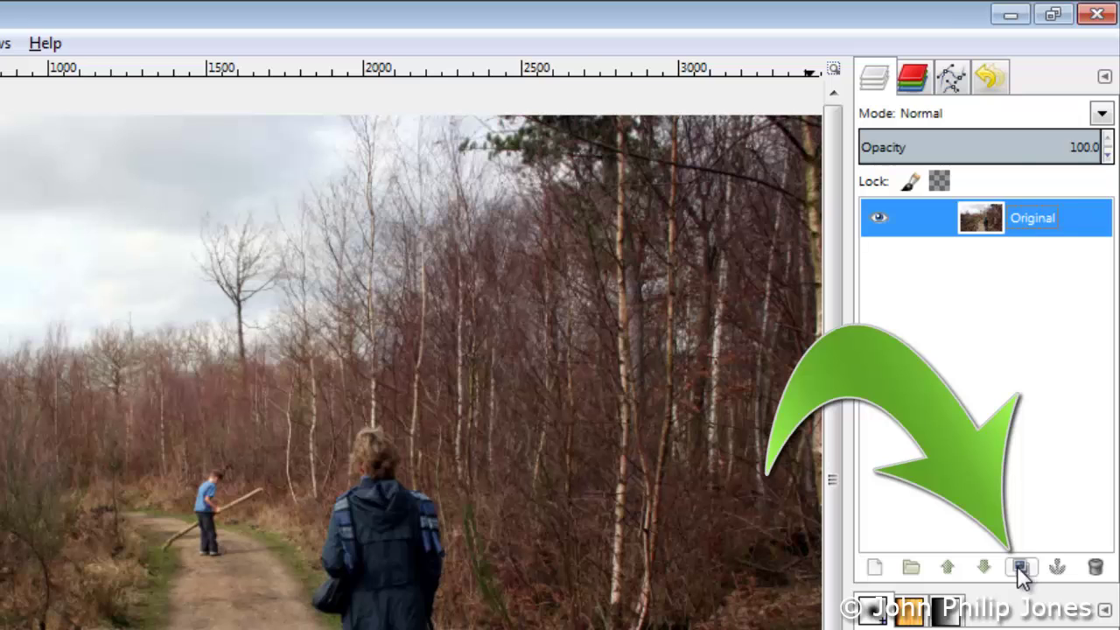
click(1019, 567)
click(1017, 568)
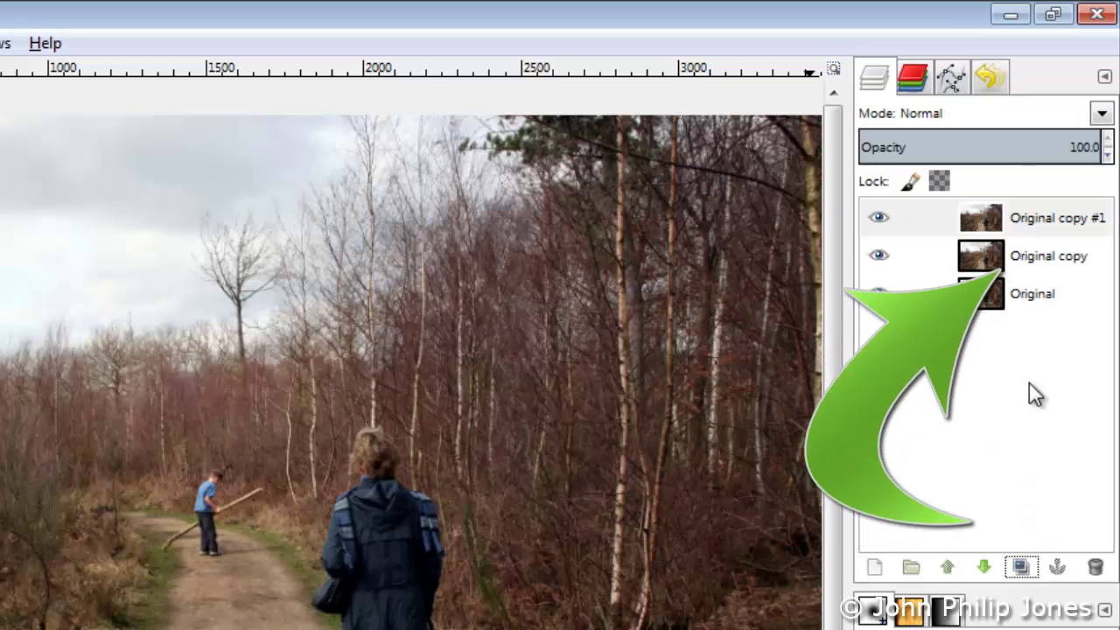
Rename the lower copy of the Original layer "Main Image" and the upper copy "Lower Legs"
double_click(1055, 264)
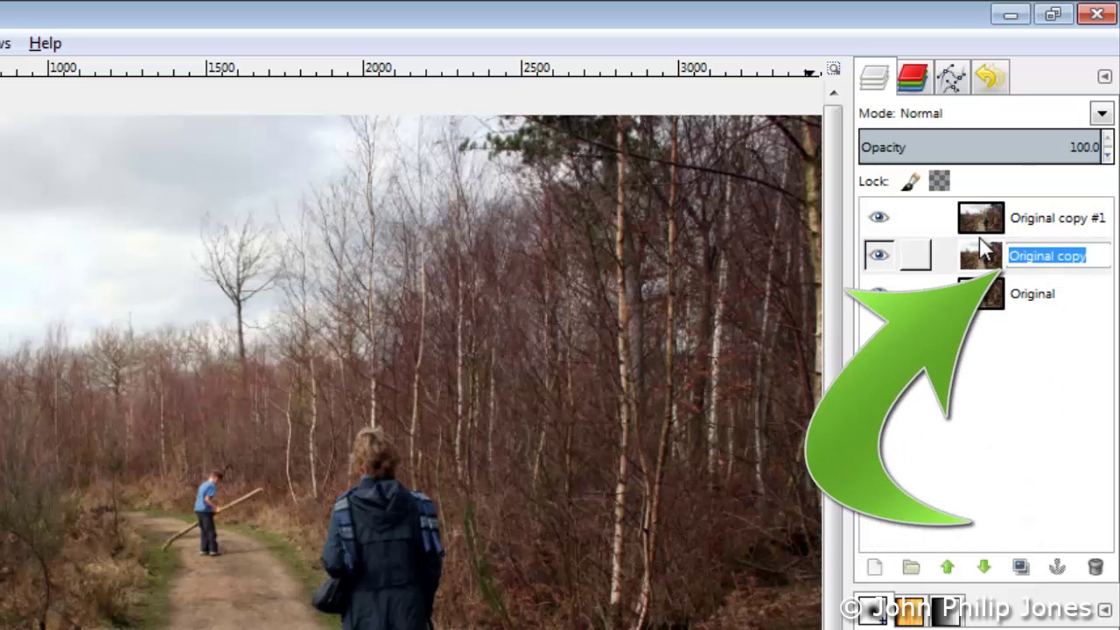
text(Main Image)
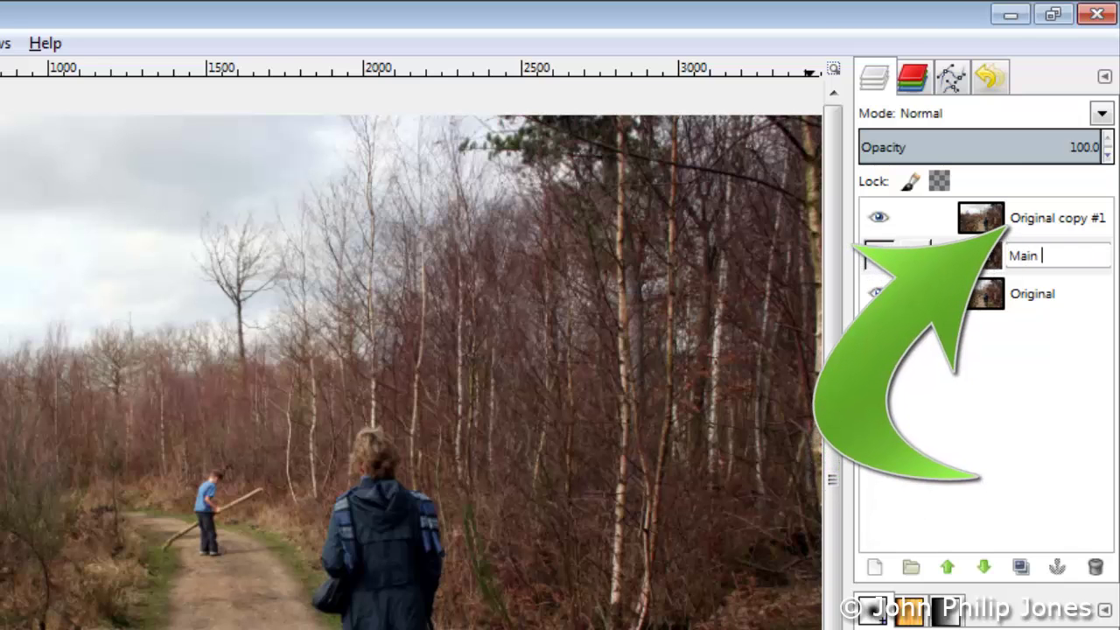
key(Return)
double_click(1057, 217)
text(Lower)
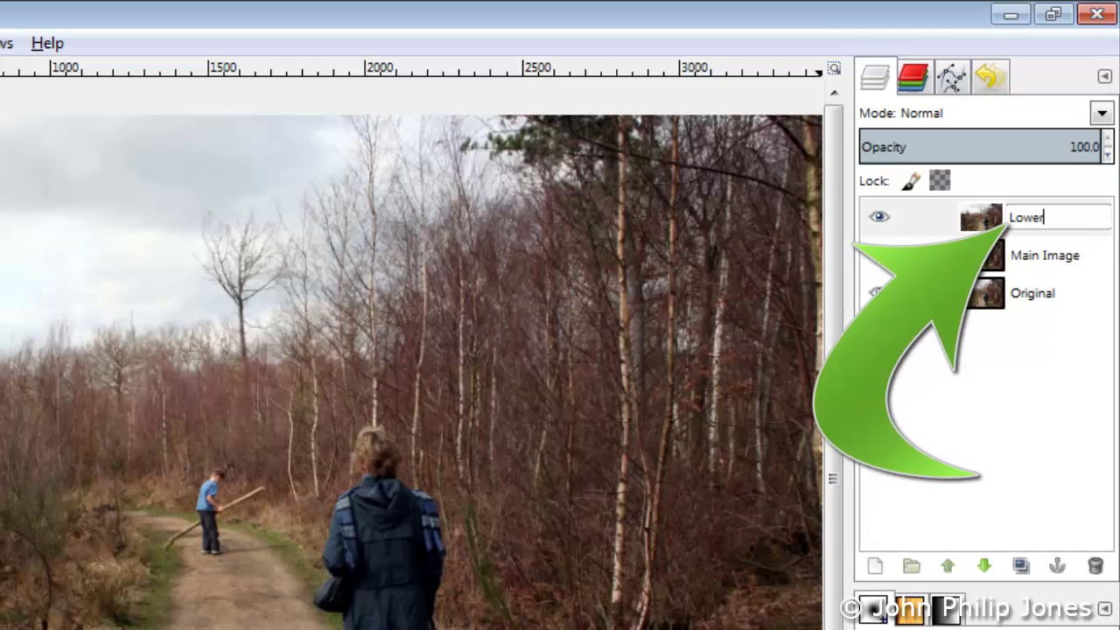
text( Legs)
key(Return)
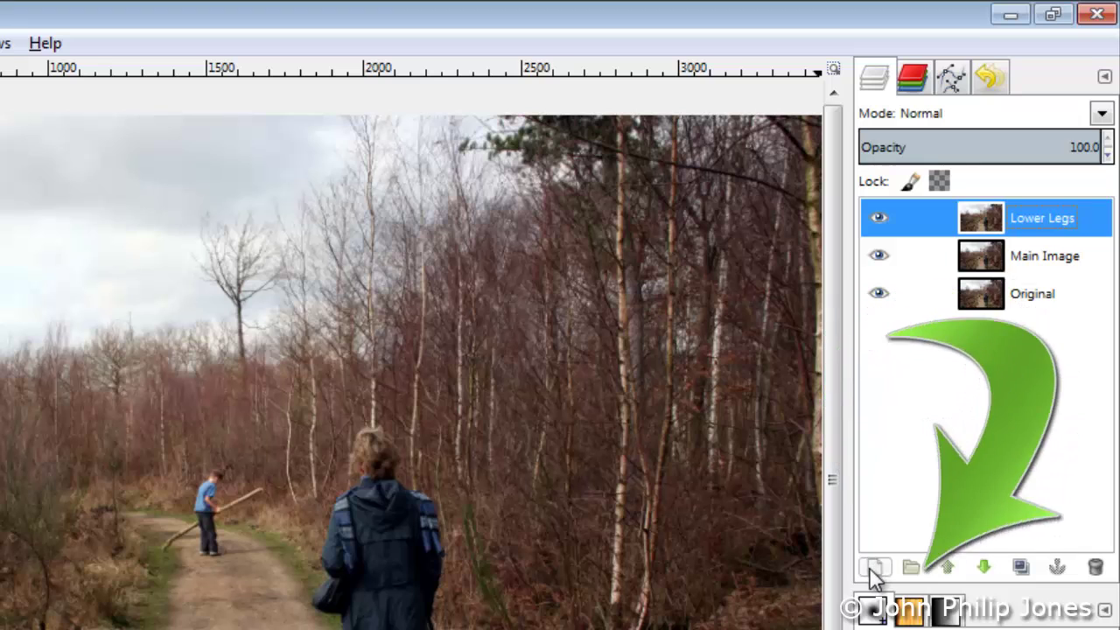
Create a new 3456 × 2304 px transparent layer on top of the stack and name it "Frame"
click(874, 567)
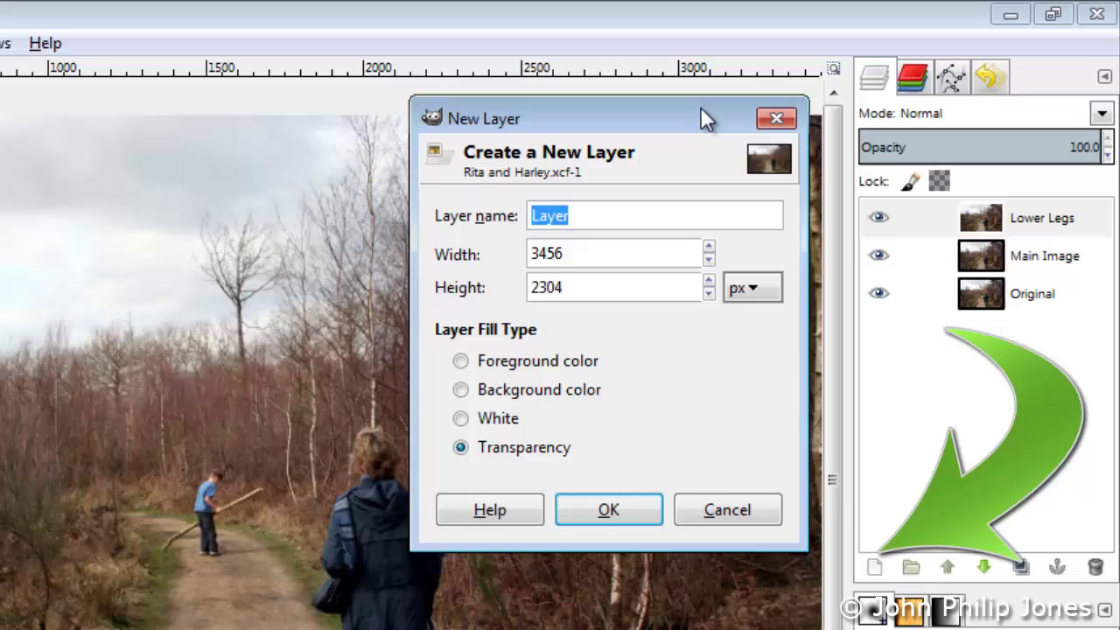
drag(708, 117, 795, 83)
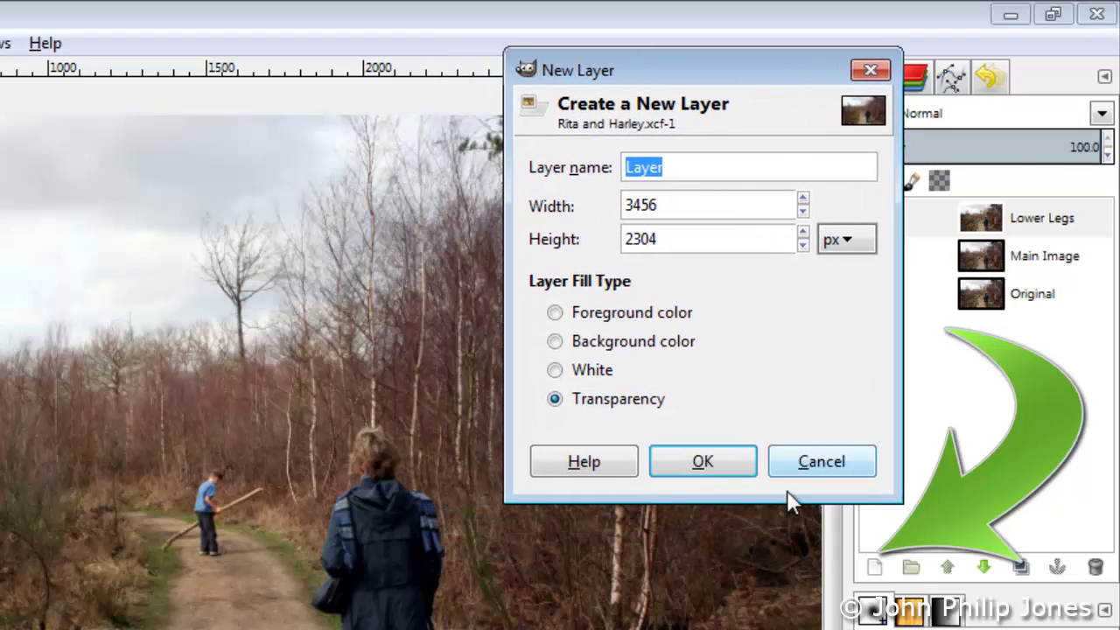
click(698, 464)
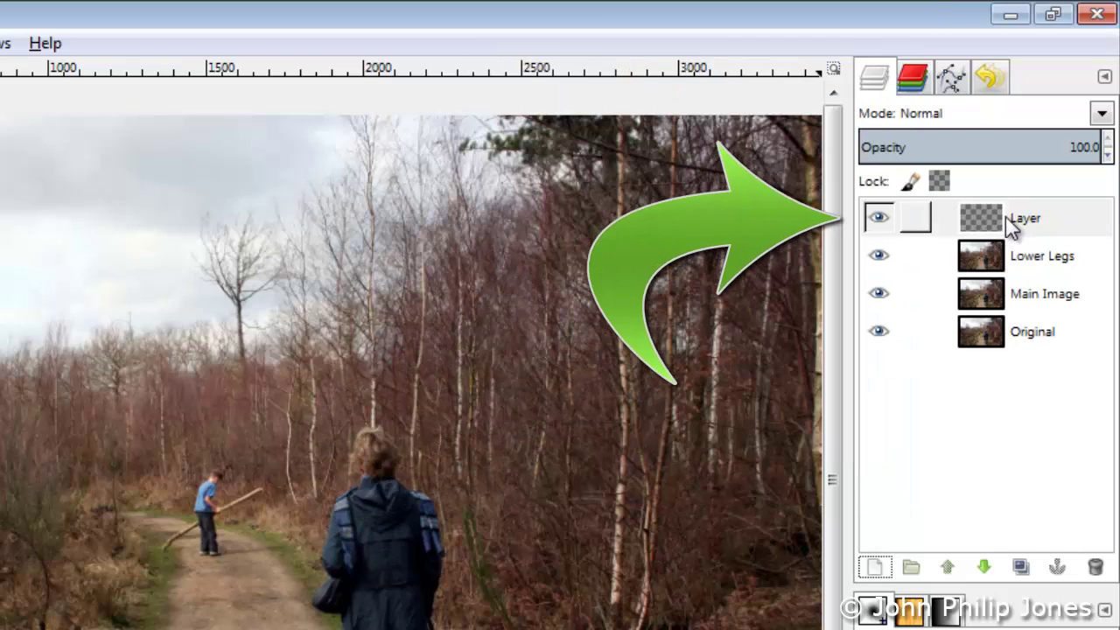
double_click(1028, 220)
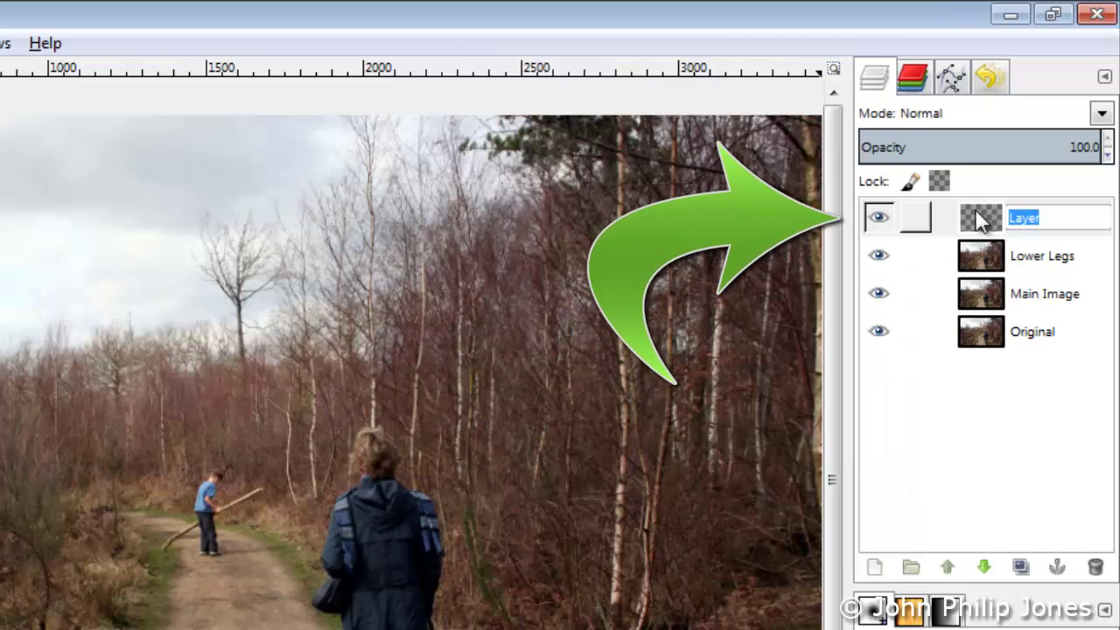
text(Frame)
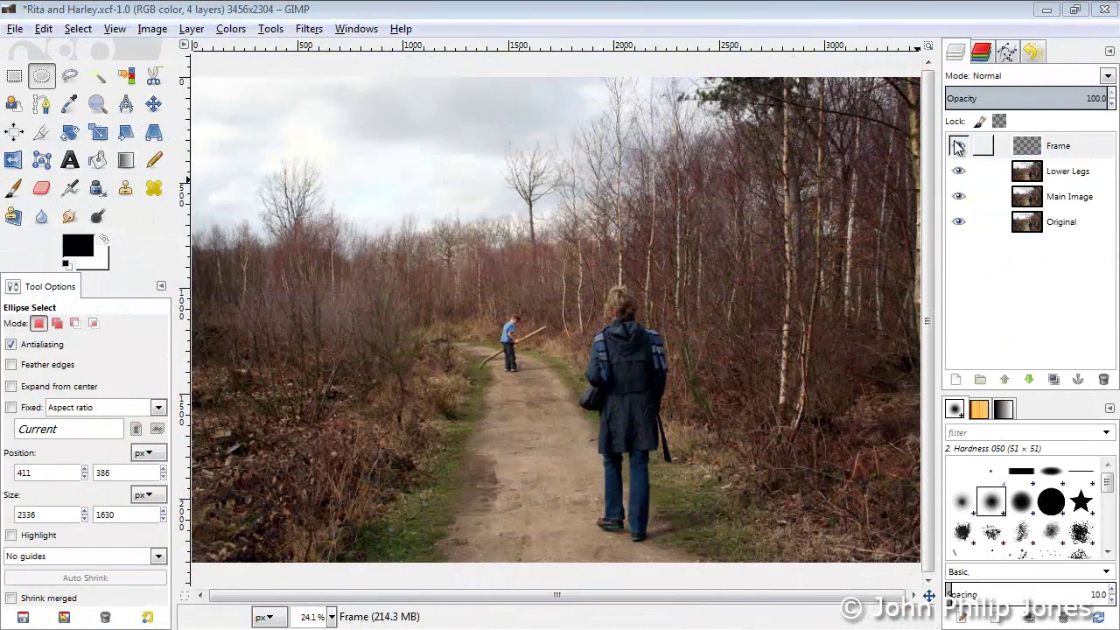
key(Return)
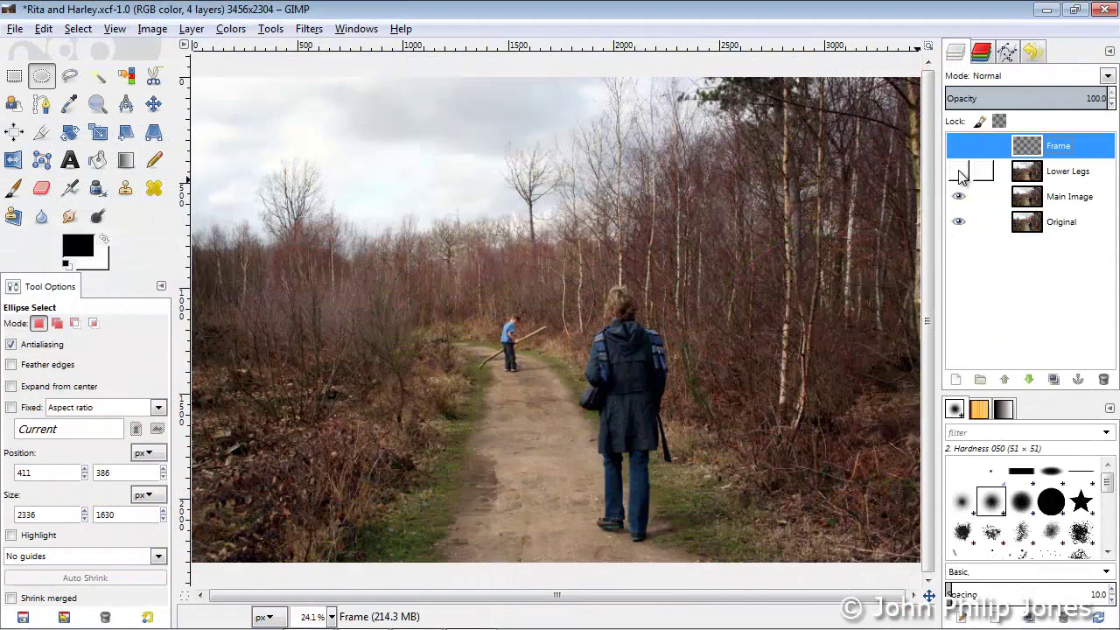
With only Main Image visible, clear everything on that layer outside an ellipse of about 2286 × 1460 px around the two figures
click(1081, 201)
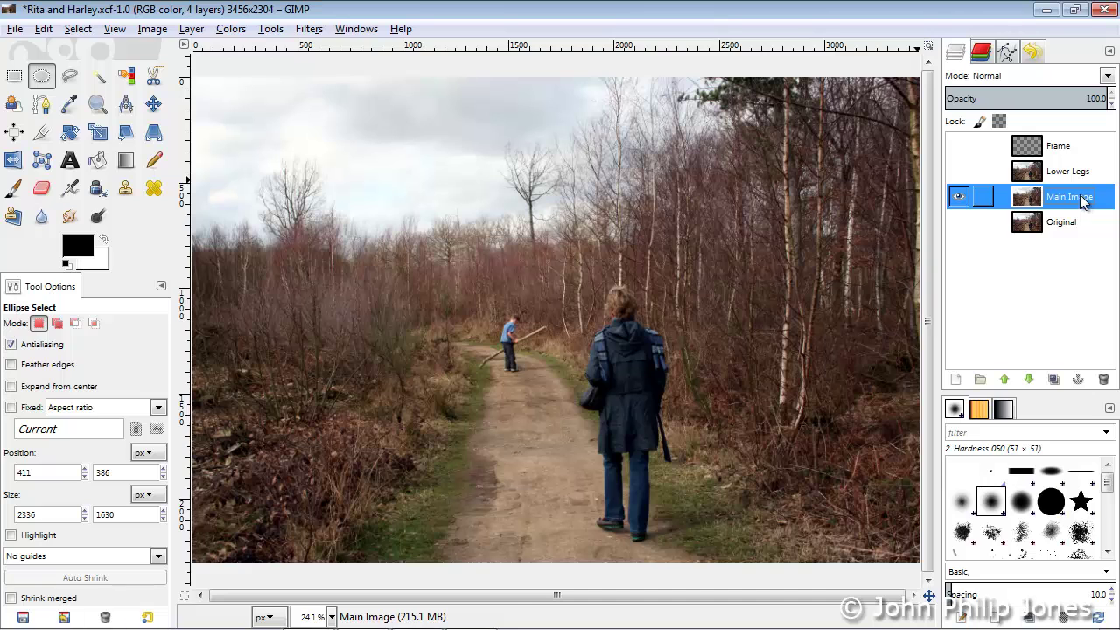
drag(299, 187, 781, 497)
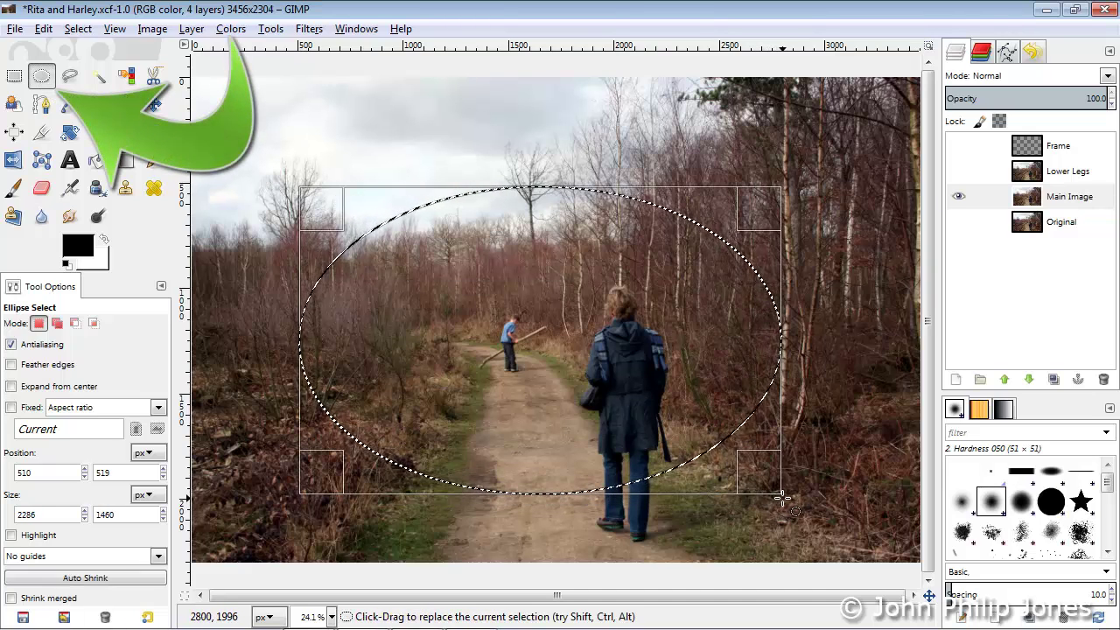
click(78, 28)
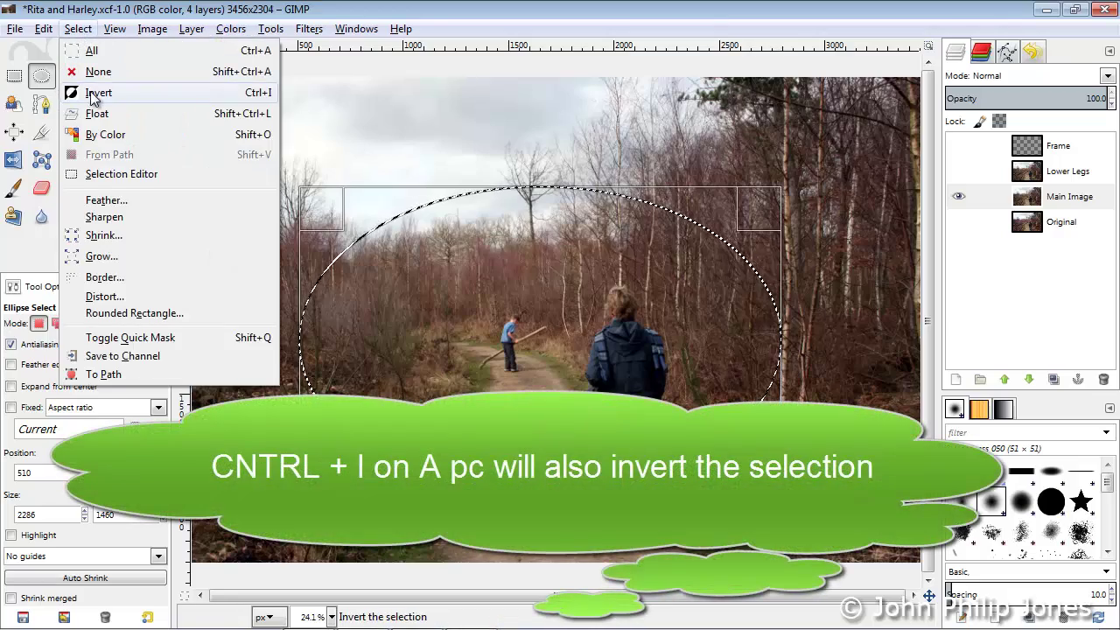
click(94, 92)
key(Delete)
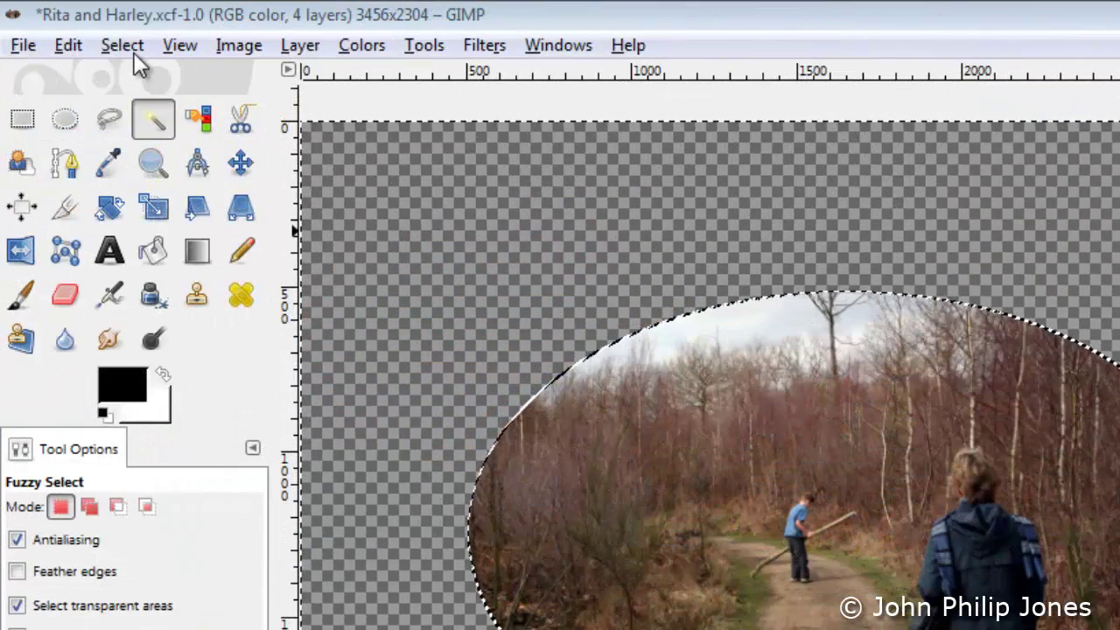
Invert the selection so it covers the ellipse, and grow it by 30 px
click(77, 28)
click(146, 145)
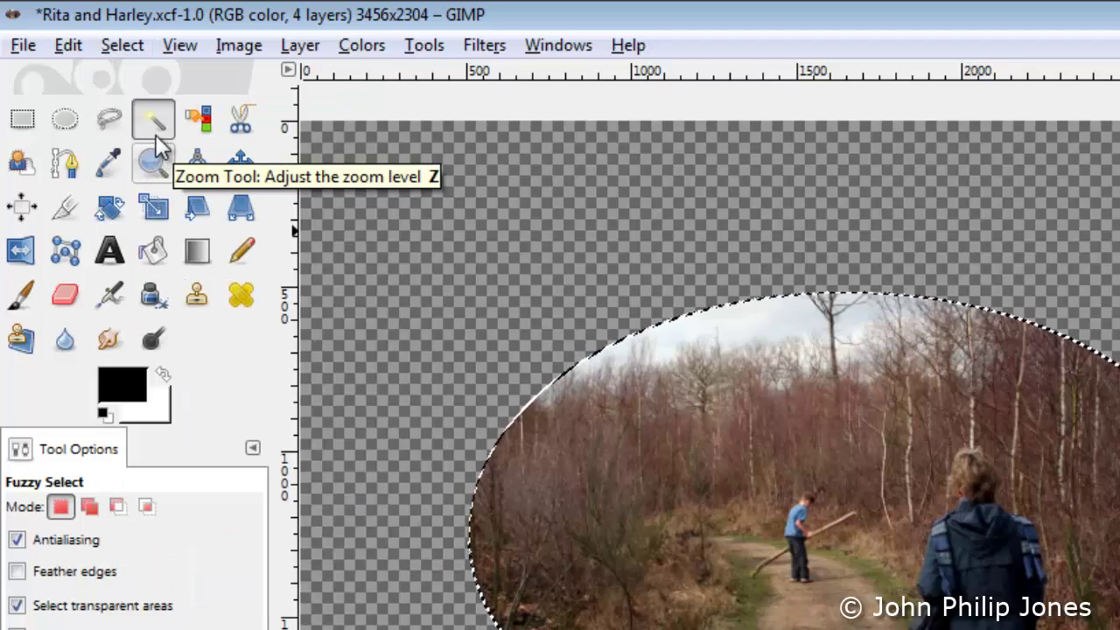
click(123, 48)
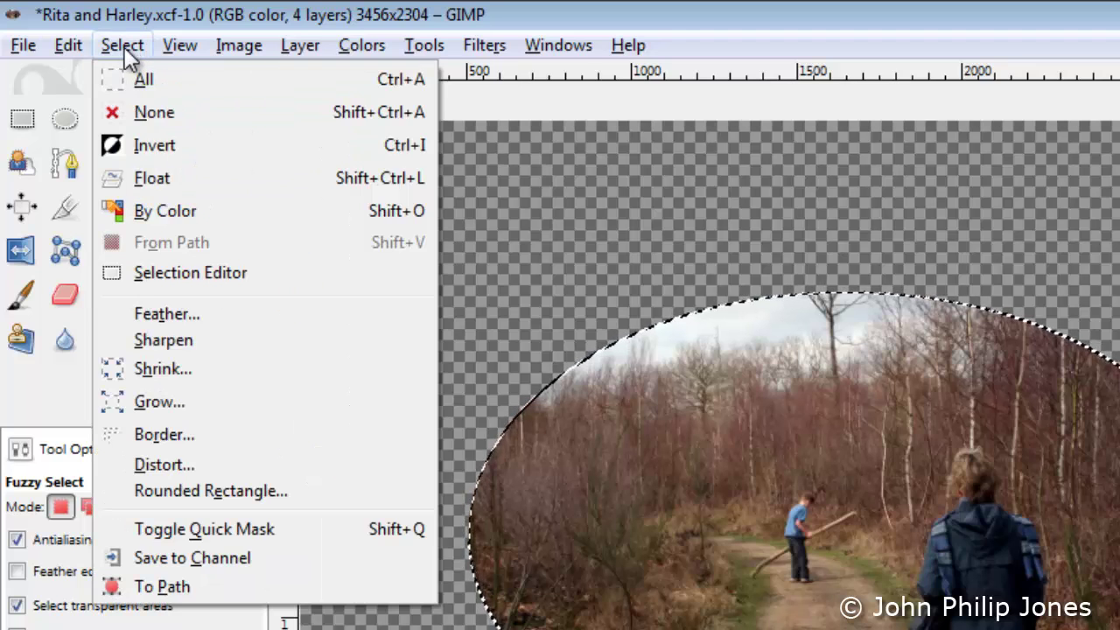
click(159, 401)
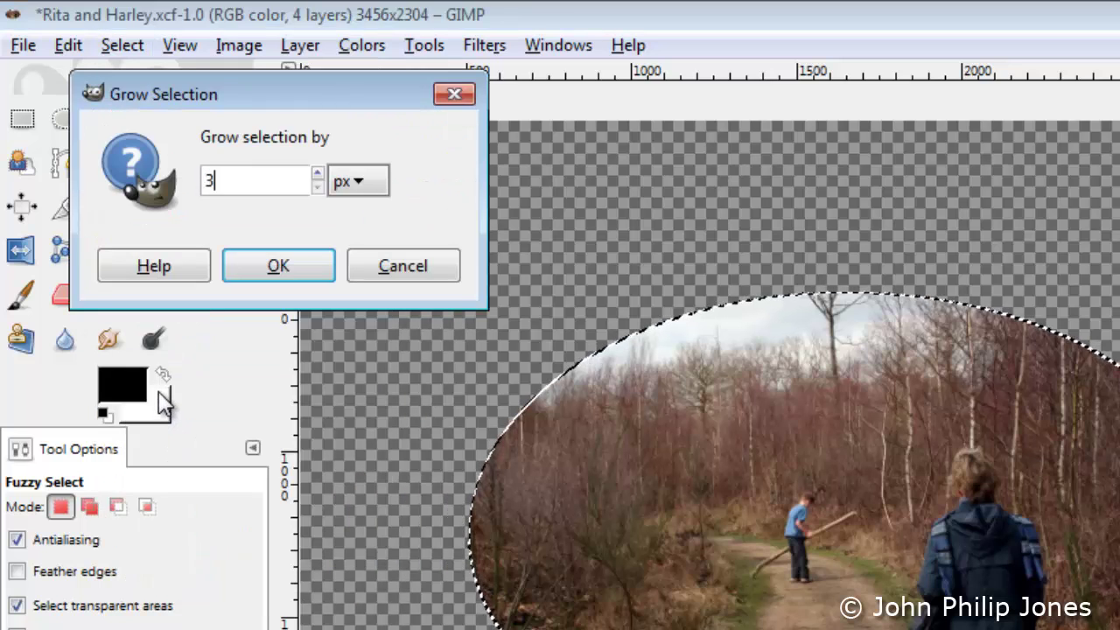
text(30)
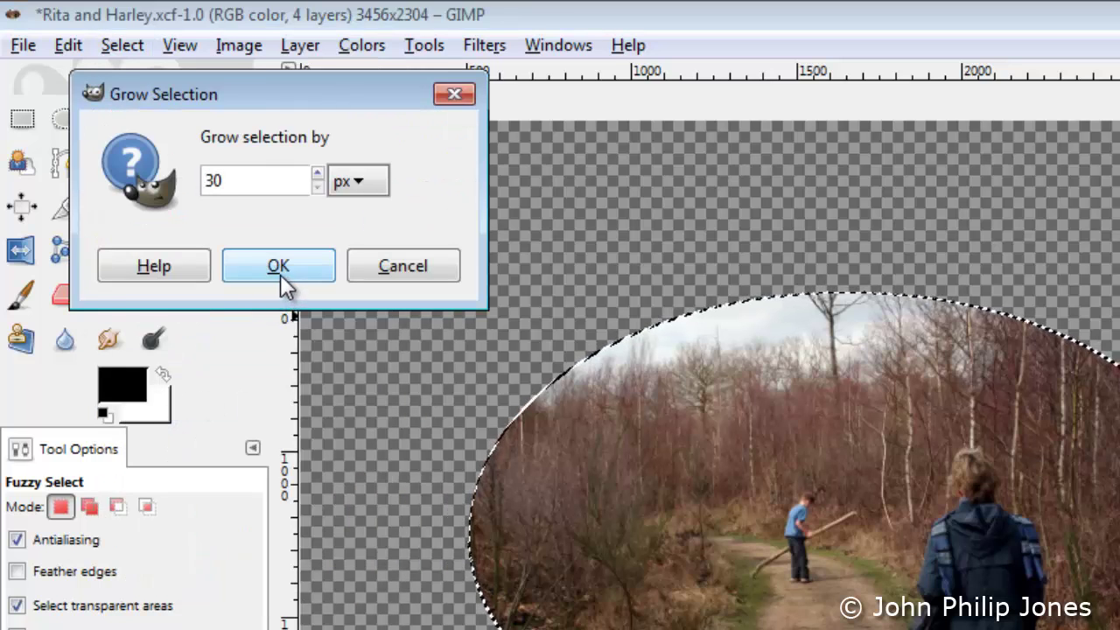
click(282, 278)
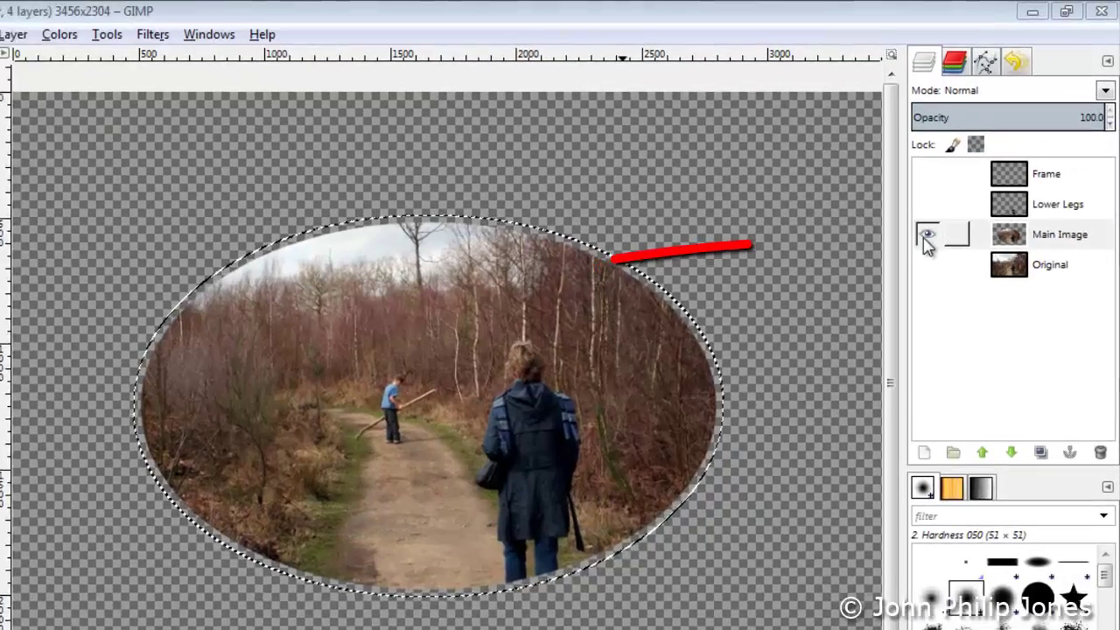
Hide the Main Image layer and bucket-fill the elliptical selection on the Frame layer with the white background color
click(925, 236)
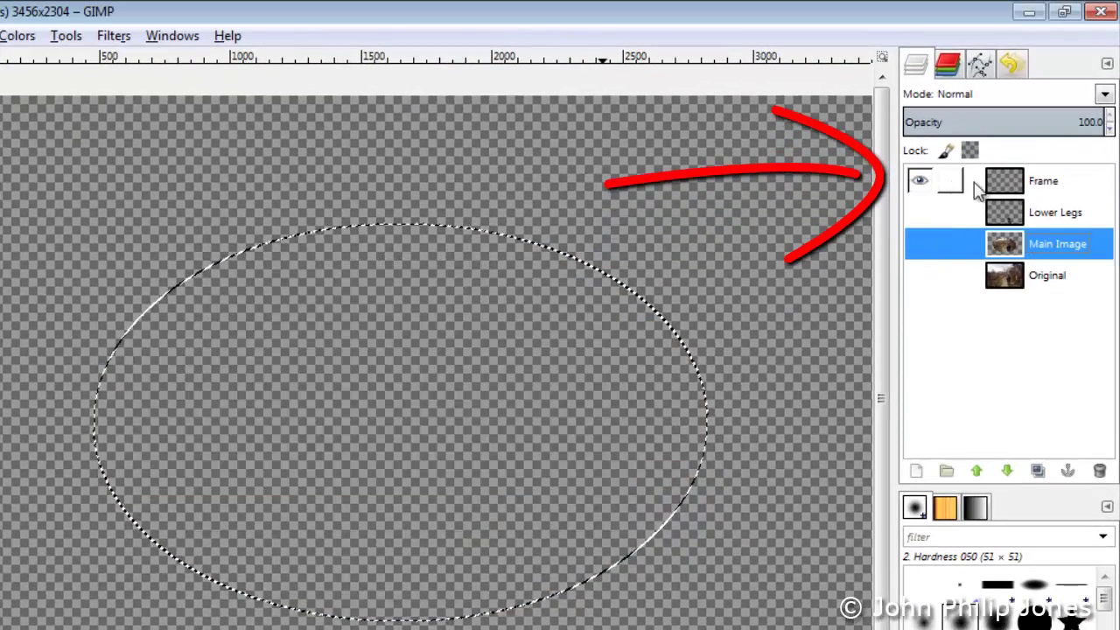
click(1016, 182)
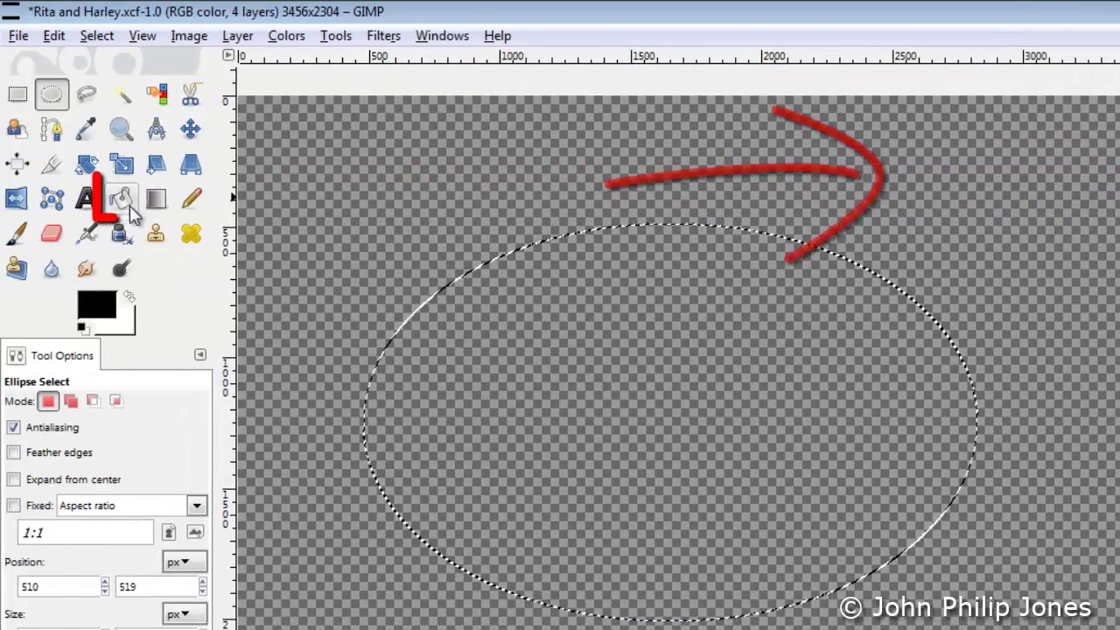
click(121, 200)
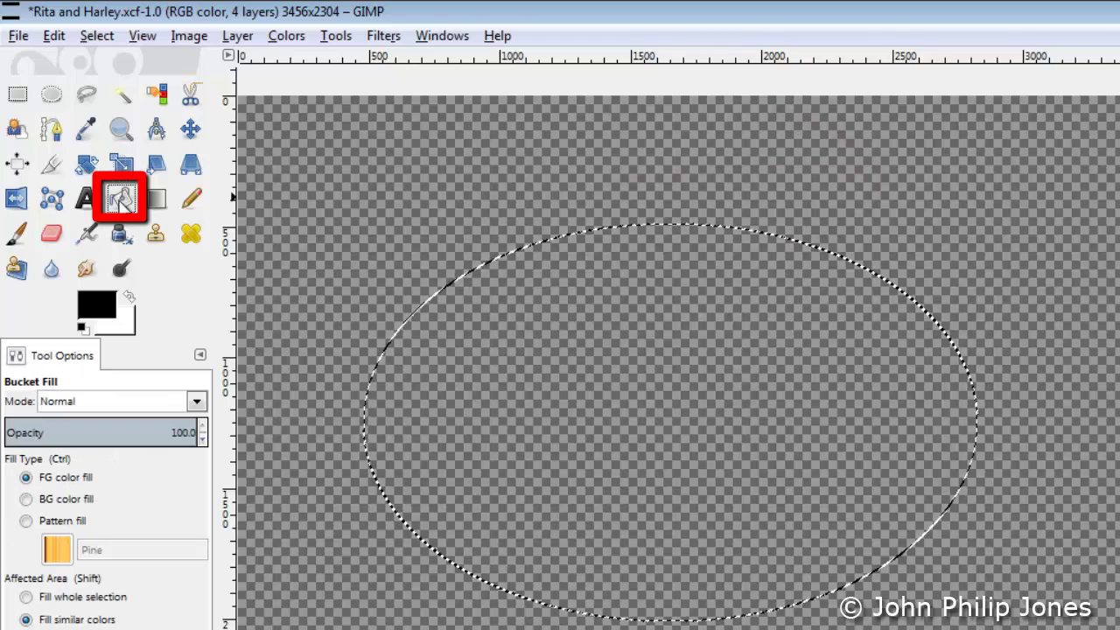
click(27, 498)
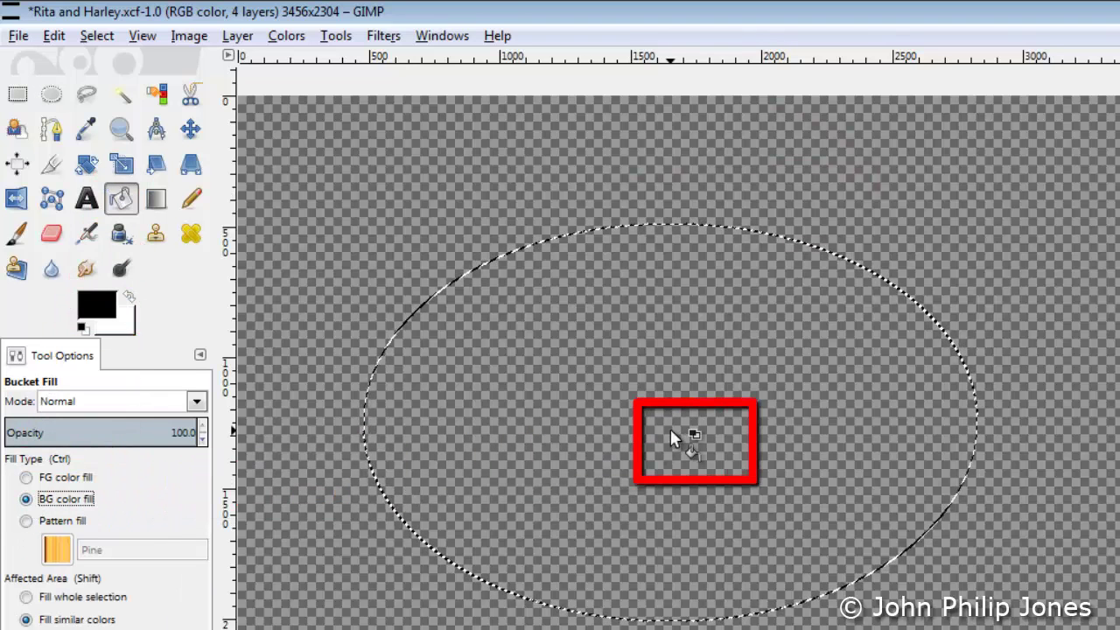
click(669, 429)
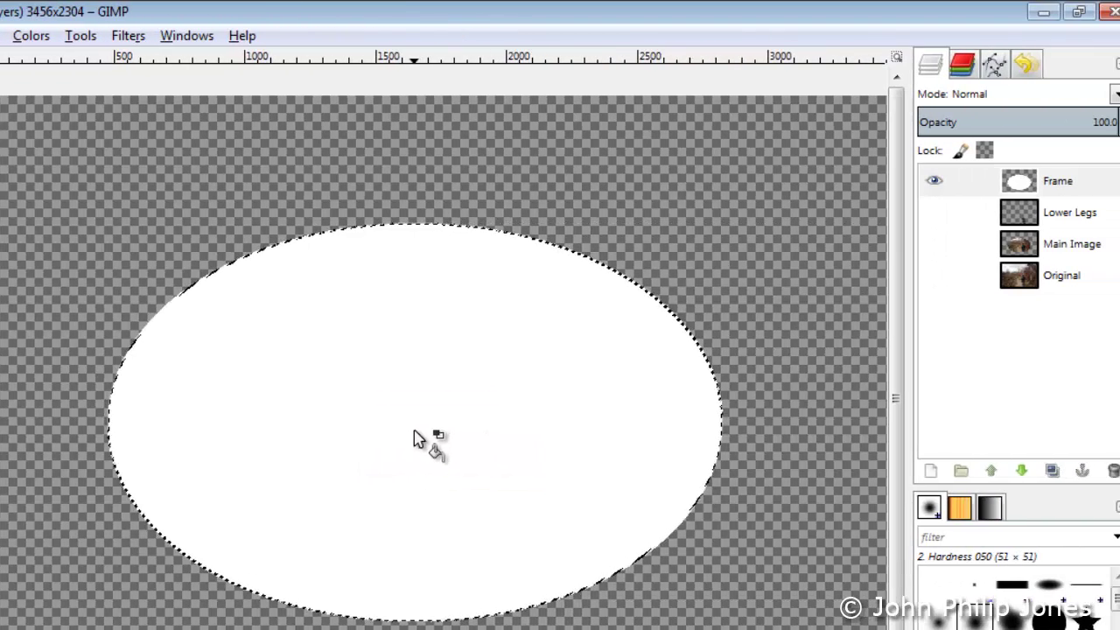
Show the Main Image layer above the Frame layer at the top of the stack, and remove the selection
click(936, 248)
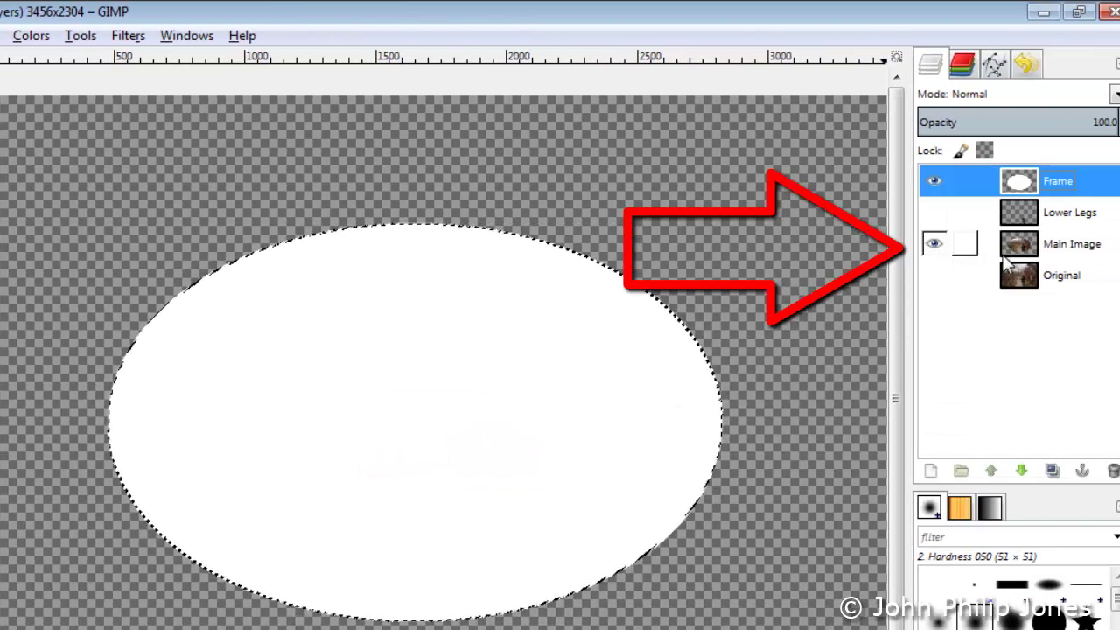
click(1072, 250)
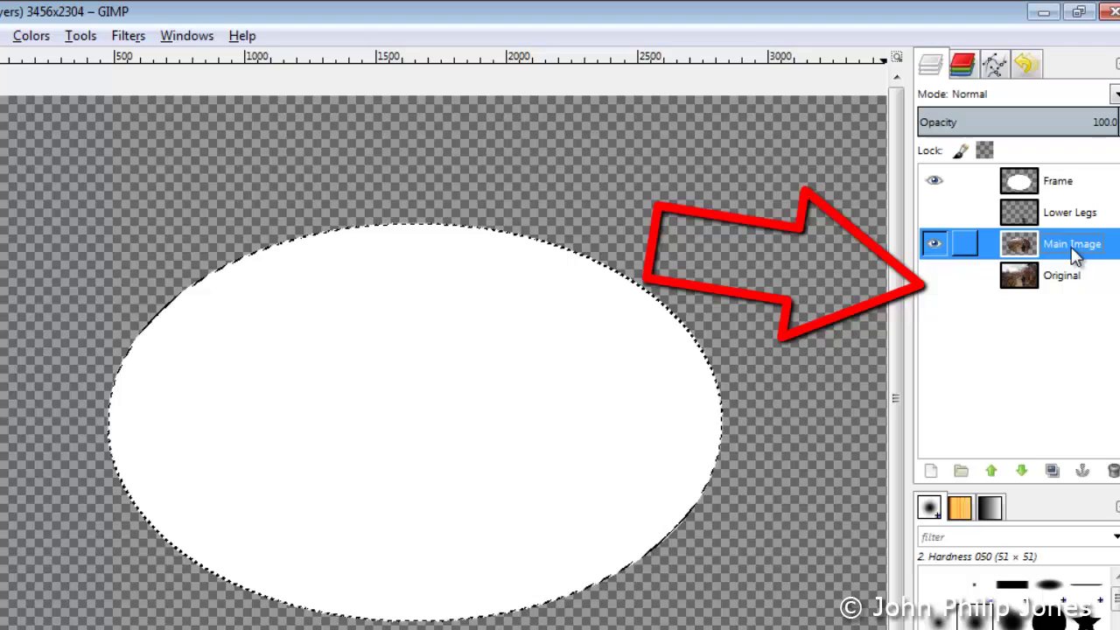
click(991, 471)
click(991, 471)
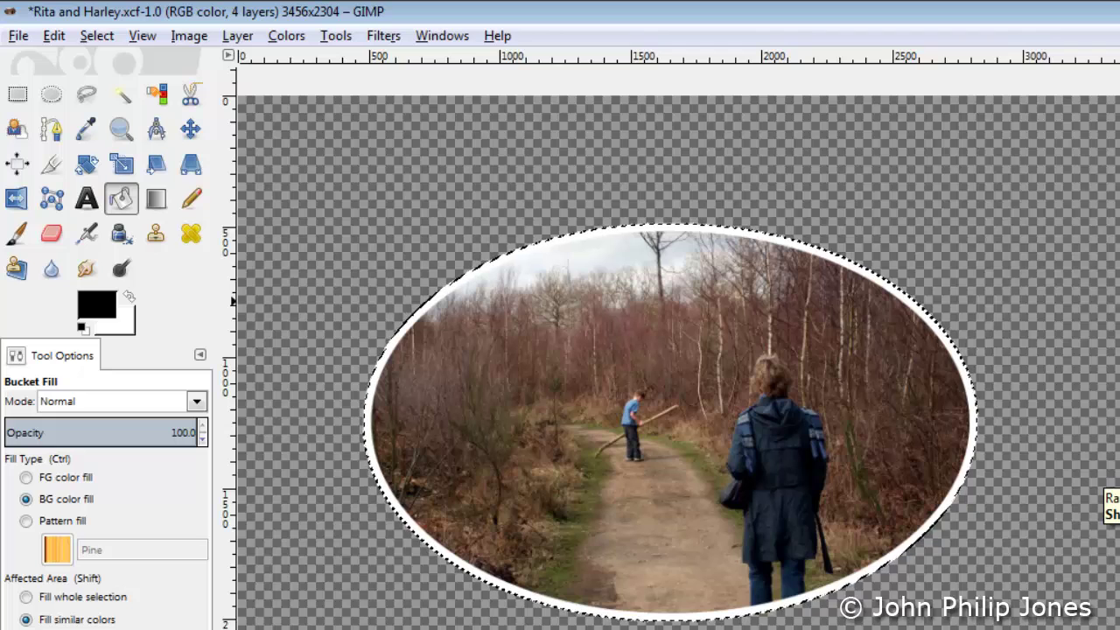
click(94, 36)
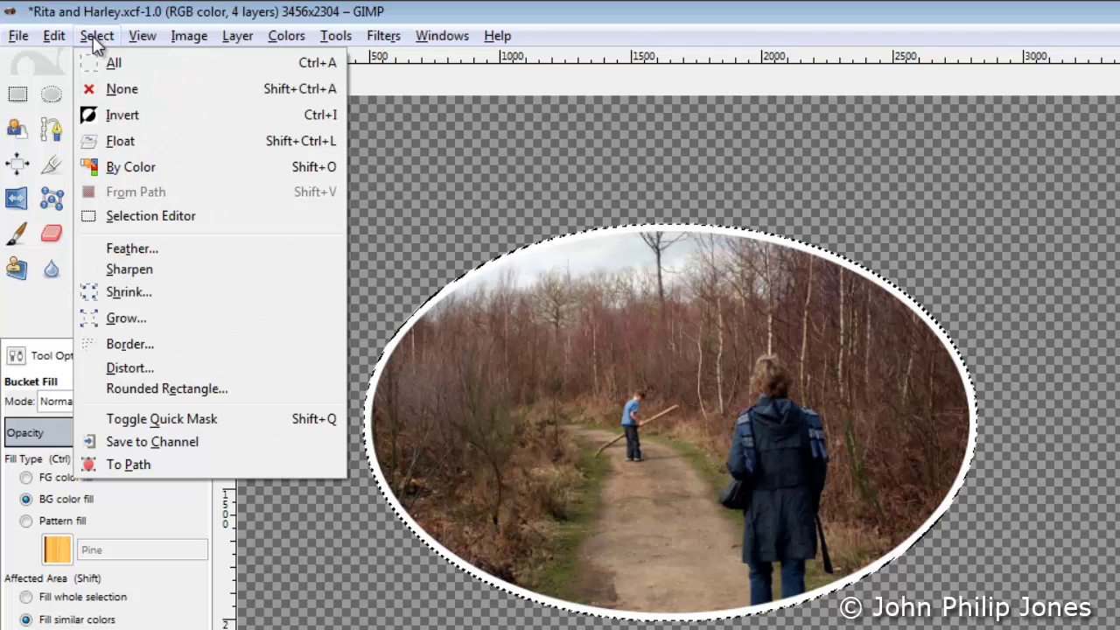
click(131, 91)
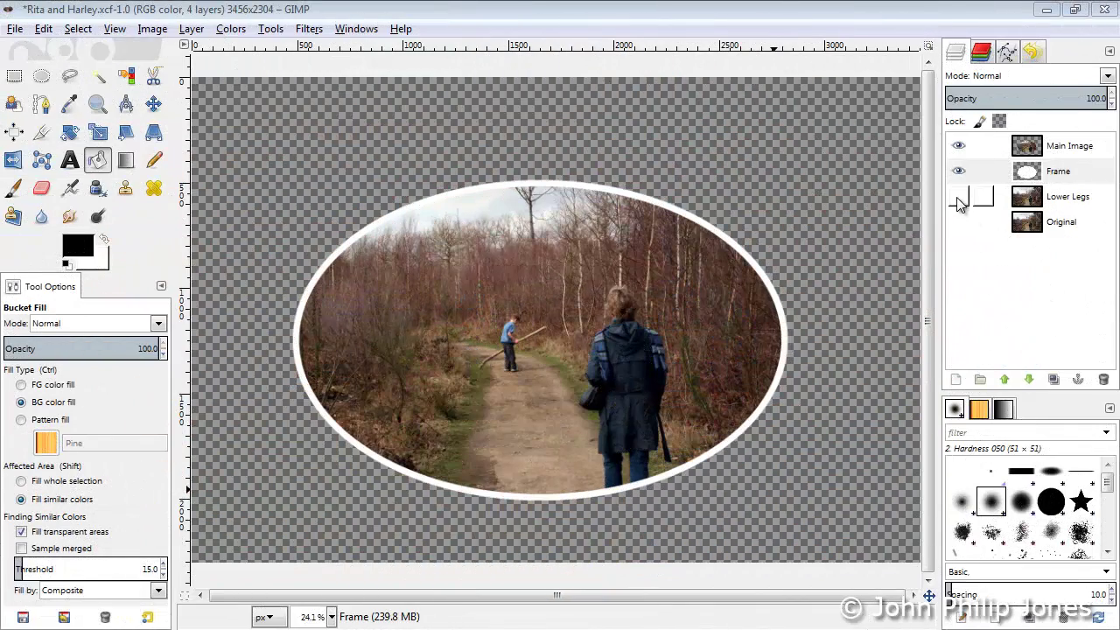
Show and activate the Lower Legs layer, and lasso a loose freehand outline around the woman's lower legs and feet
click(958, 201)
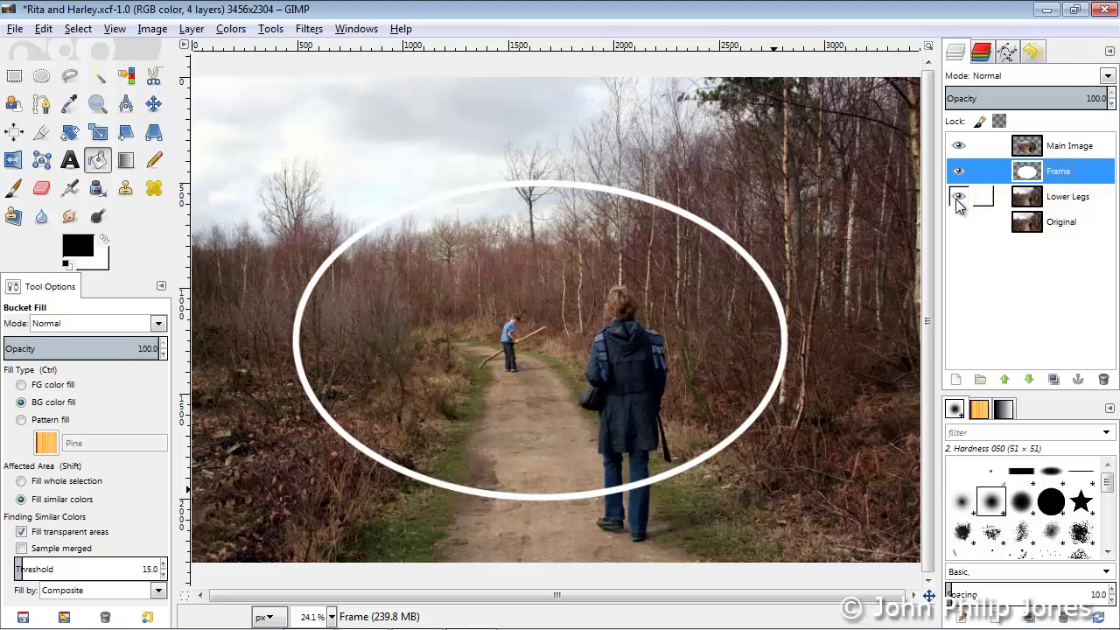
click(1053, 204)
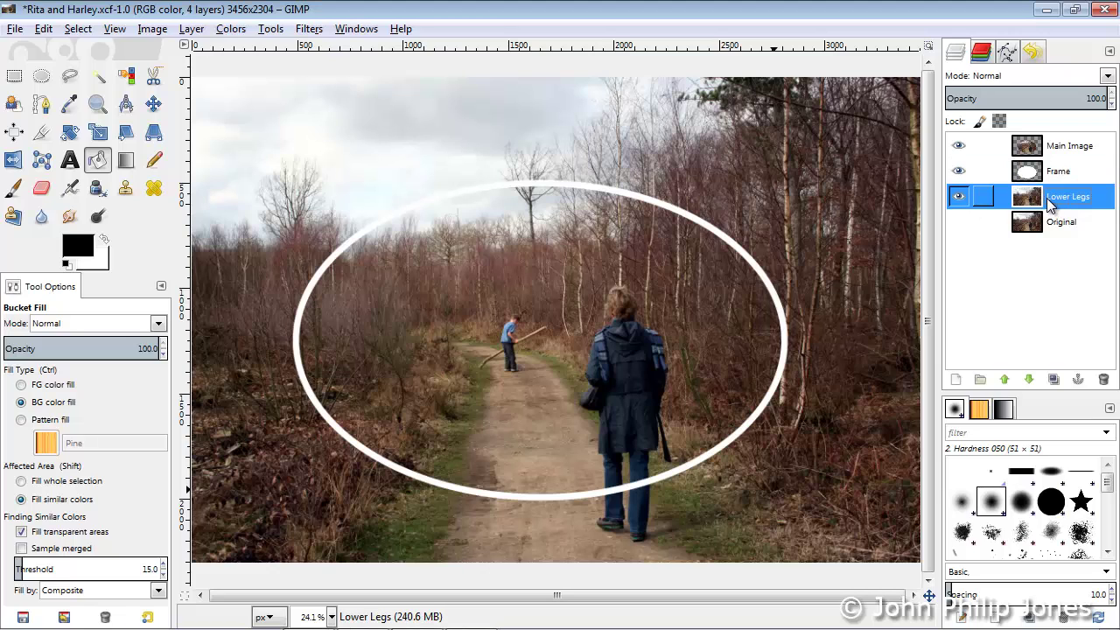
click(72, 79)
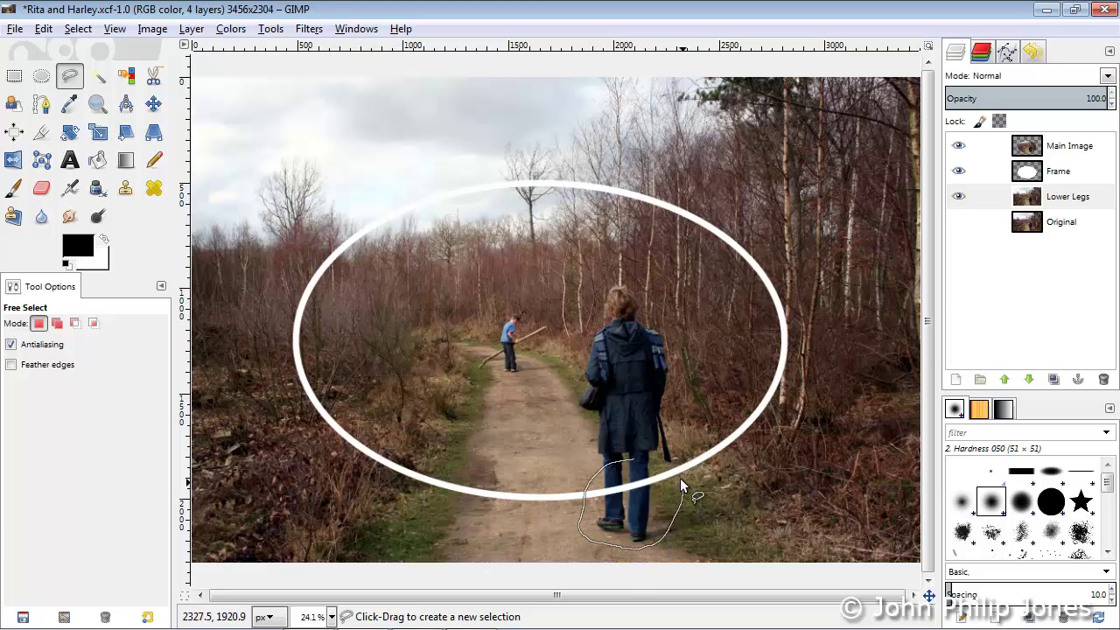
click(631, 464)
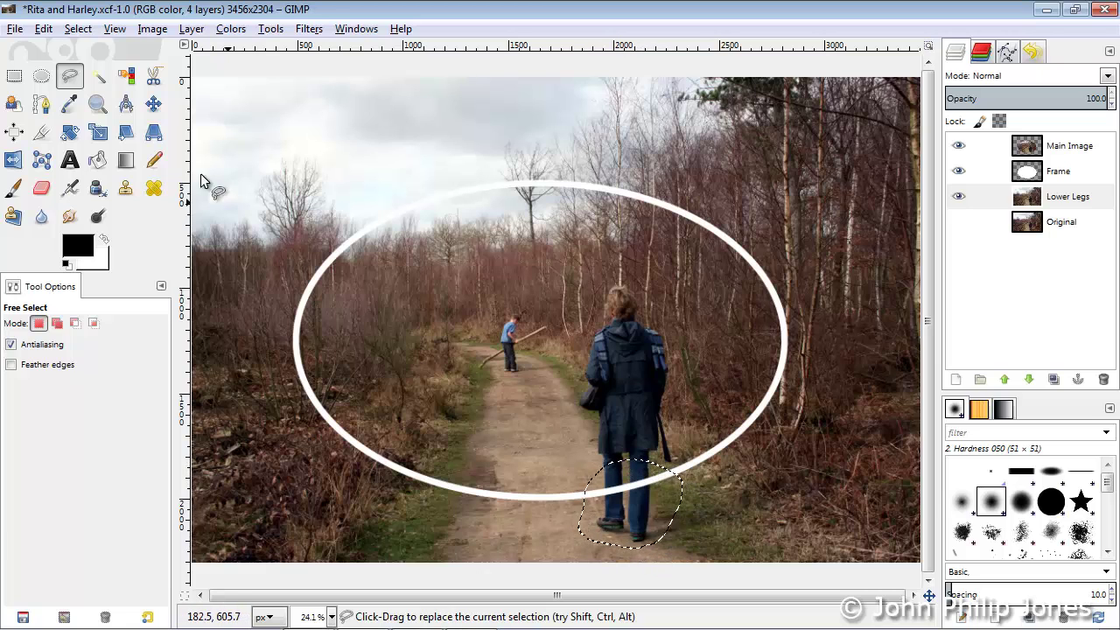
Invert the selection, clear everything outside the lower legs on the Lower Legs layer, and remove the selection
click(78, 28)
click(100, 95)
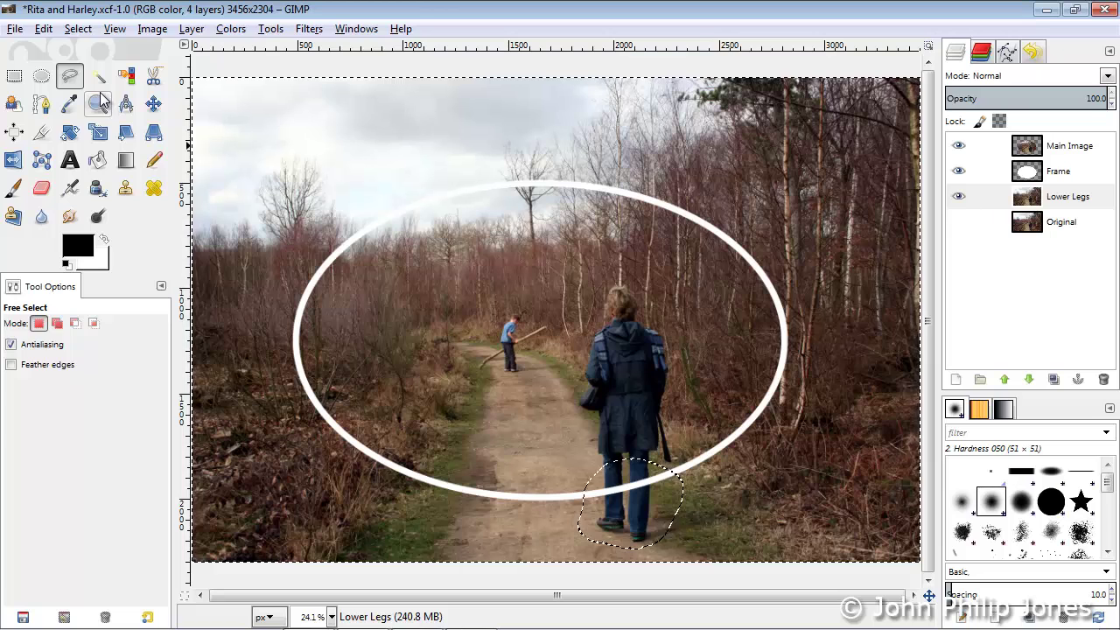
key(Delete)
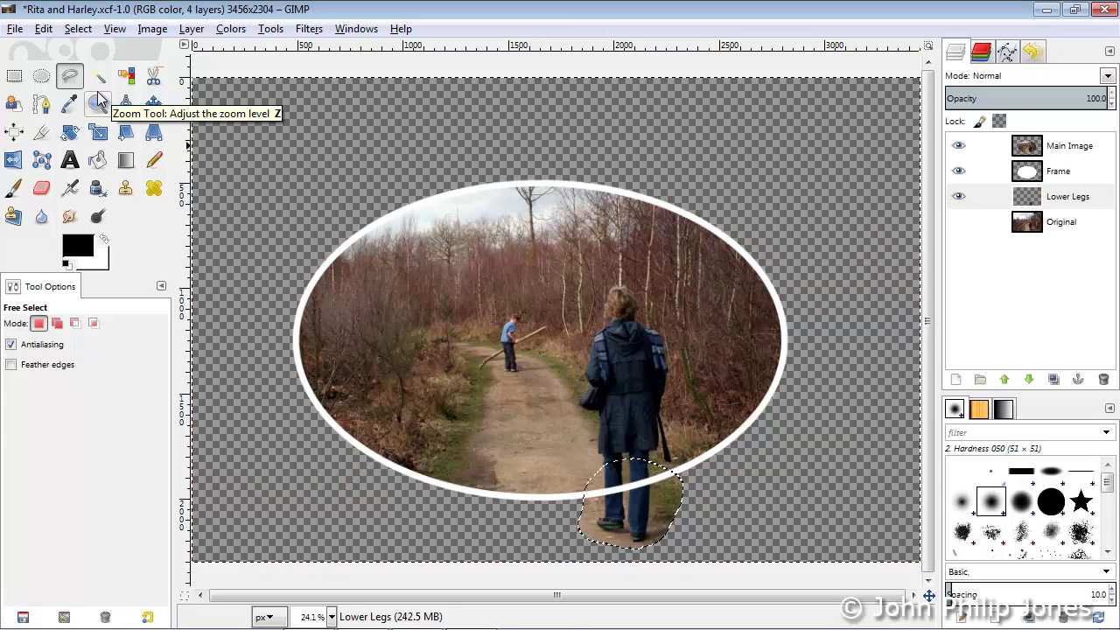
click(78, 28)
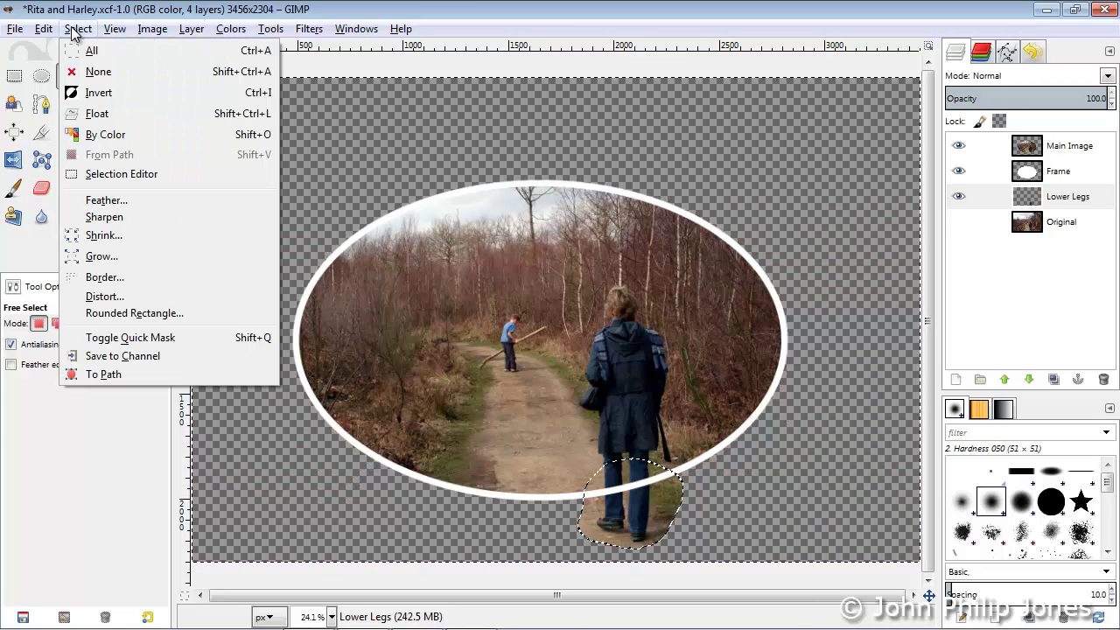
click(92, 71)
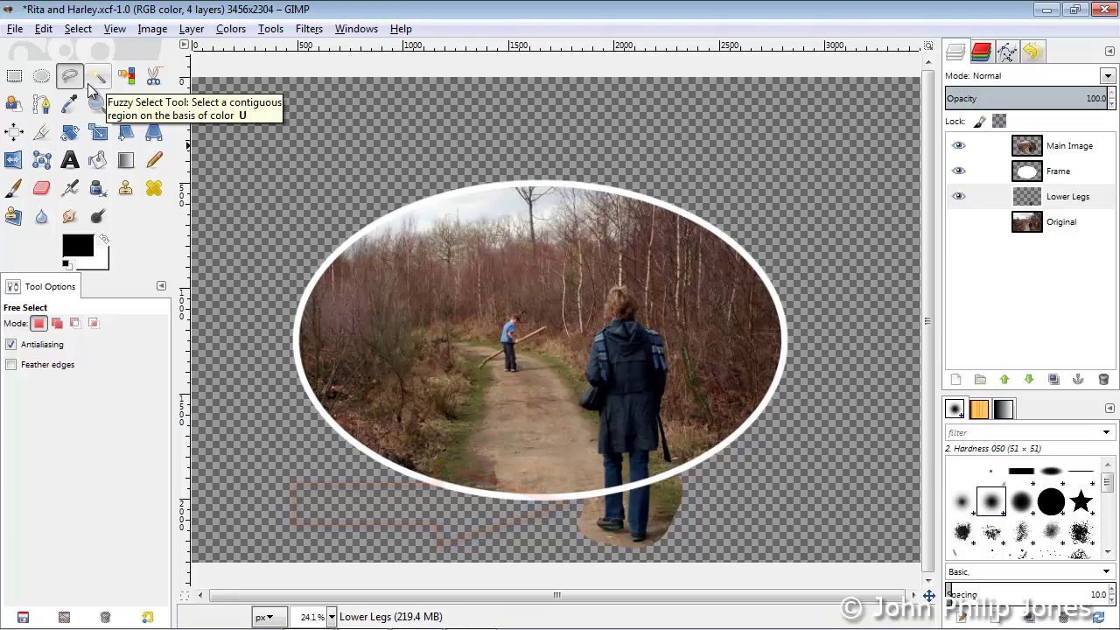
On the Lower Legs layer, erase the raised rear foot and most of the ground surrounding the standing leg below the frame
click(97, 104)
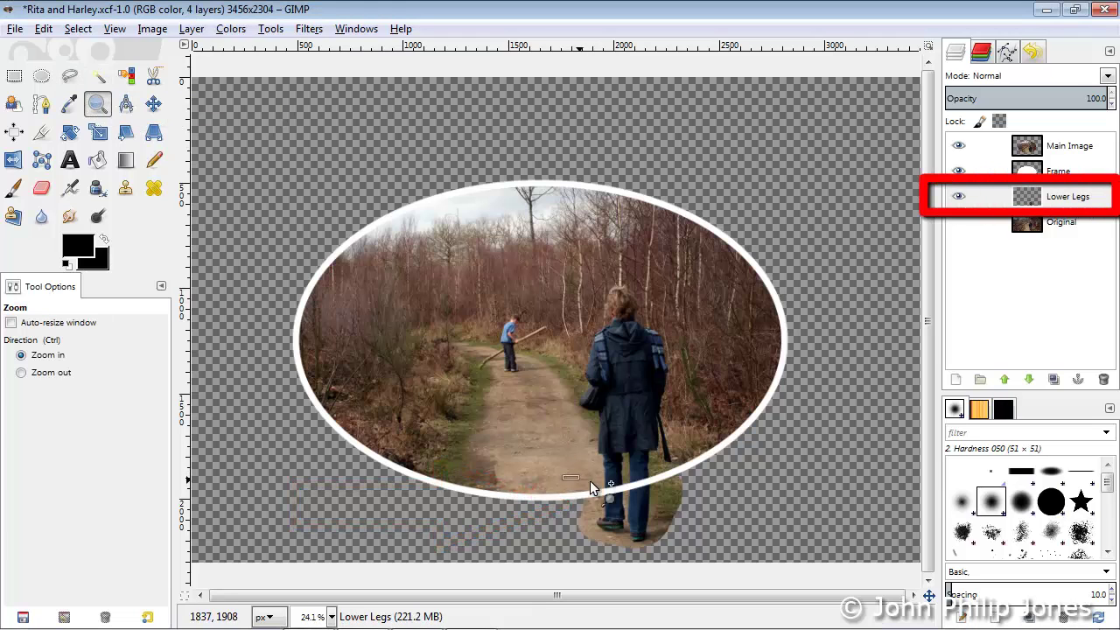
drag(698, 549, 699, 552)
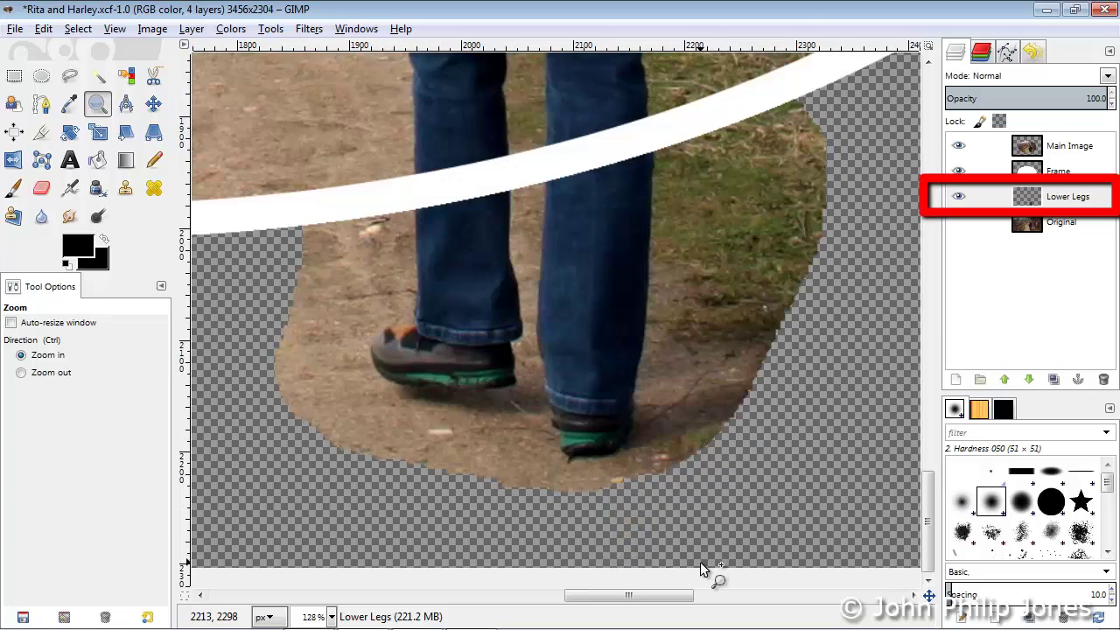
click(46, 189)
drag(447, 235, 319, 237)
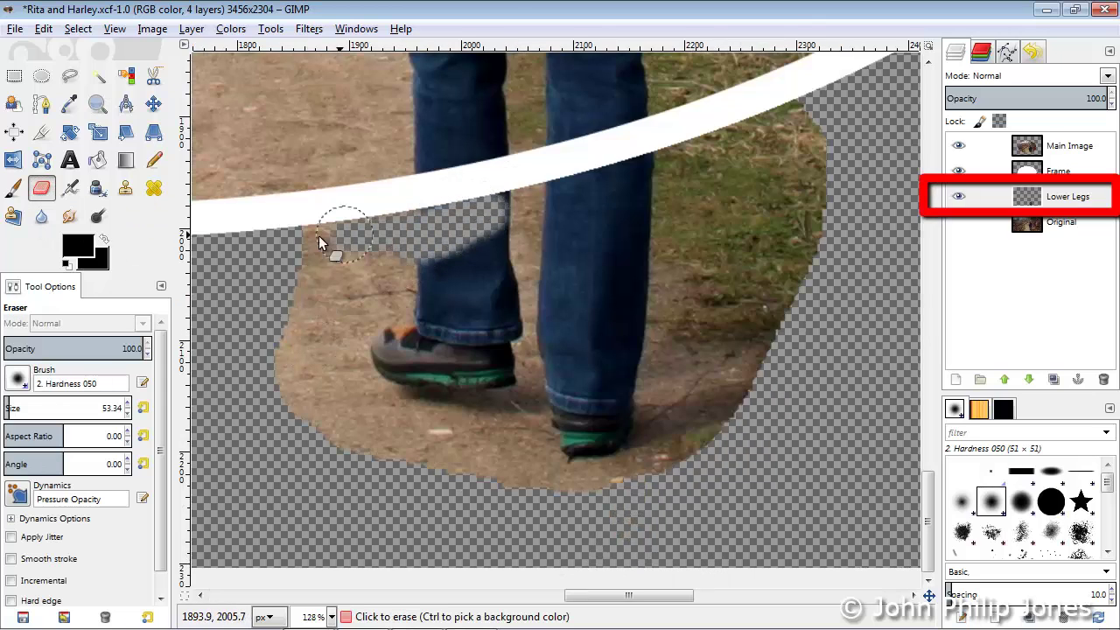
mouse_move(507, 233)
mouse_down()
mouse_move(517, 301)
mouse_move(506, 390)
mouse_move(290, 380)
mouse_move(361, 320)
mouse_move(336, 288)
mouse_move(474, 331)
mouse_move(443, 348)
mouse_move(504, 356)
mouse_move(504, 472)
mouse_move(339, 403)
mouse_move(368, 428)
mouse_up()
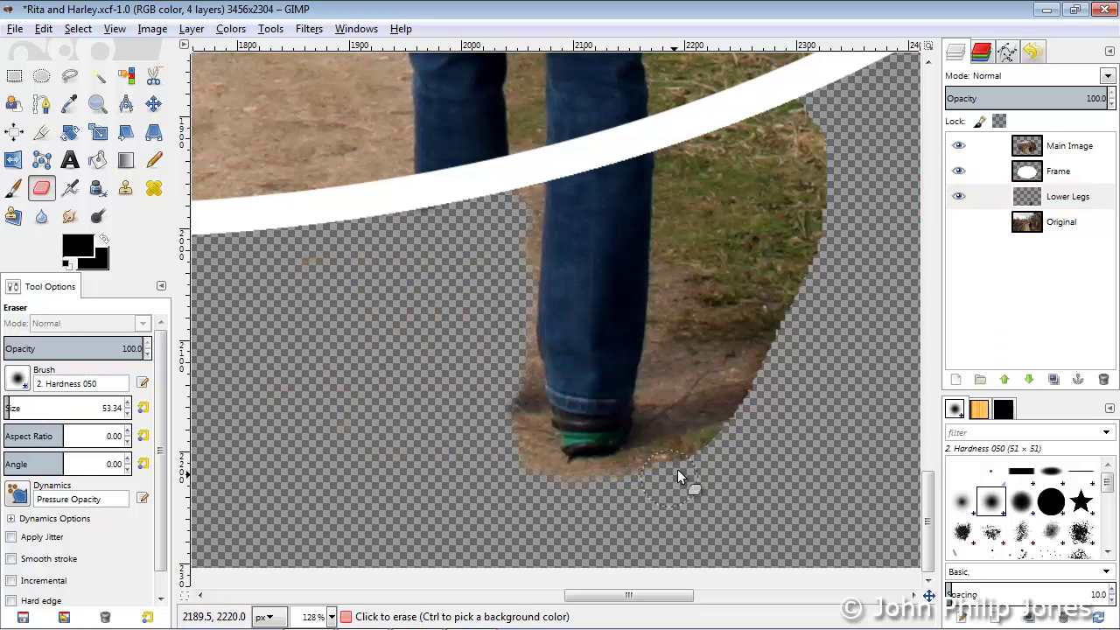
drag(678, 469, 700, 313)
mouse_move(819, 159)
mouse_down()
mouse_move(774, 322)
mouse_move(720, 454)
mouse_move(739, 350)
mouse_move(746, 186)
mouse_move(782, 156)
mouse_move(713, 331)
mouse_move(733, 196)
mouse_up()
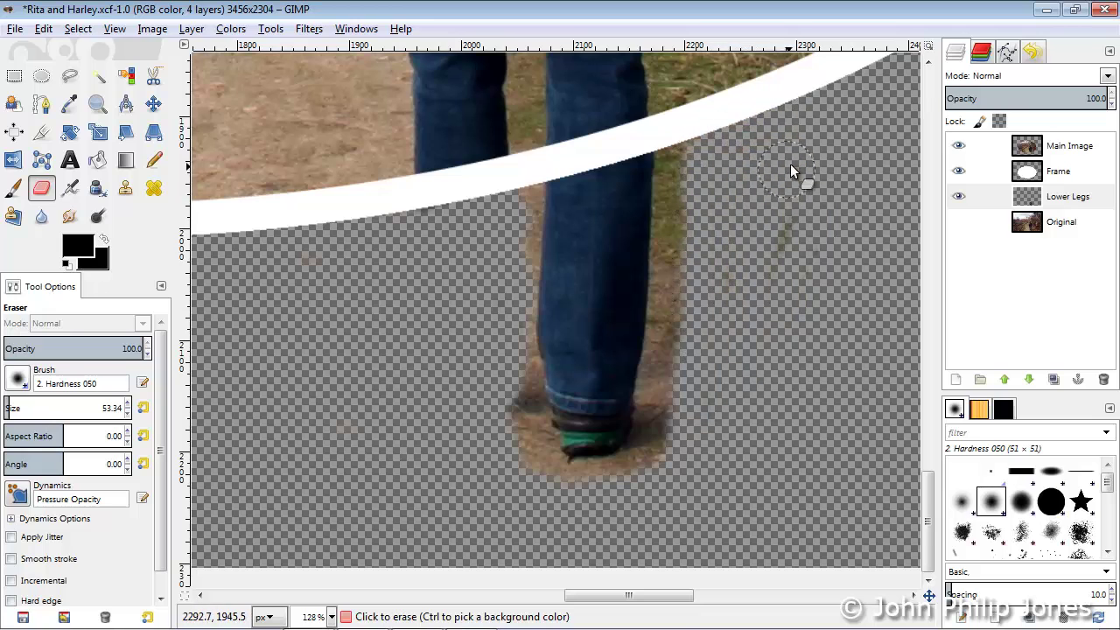
Erase the white band crossing the standing leg on the Frame layer
click(1059, 170)
mouse_move(591, 186)
mouse_down()
mouse_move(598, 141)
mouse_move(625, 115)
mouse_move(587, 178)
mouse_move(571, 152)
mouse_up()
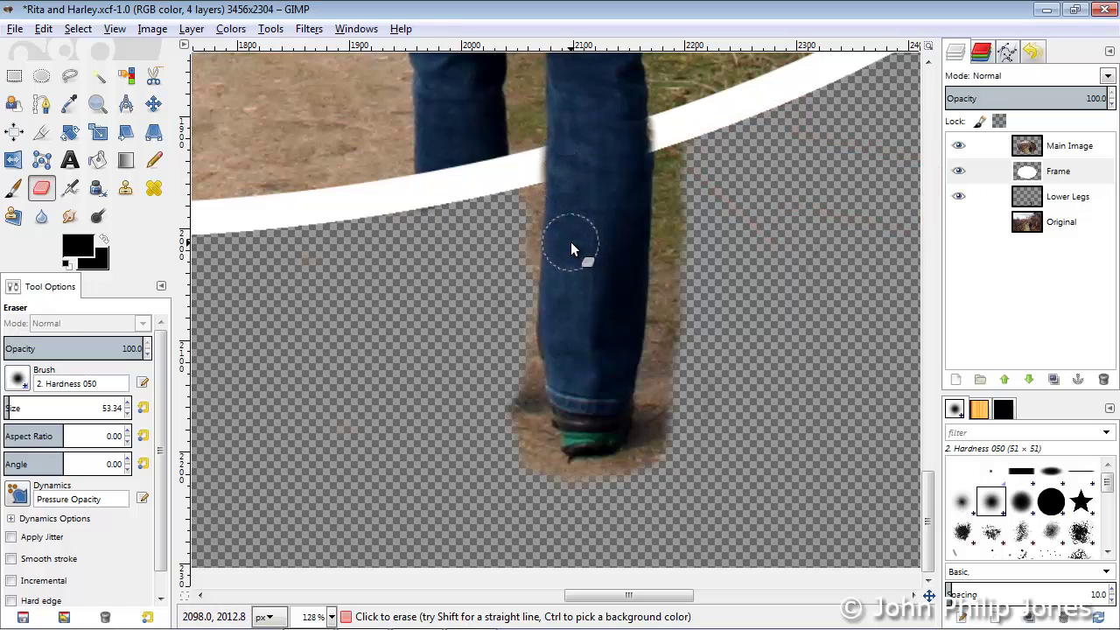
Activate the Paintbrush and add a White (full opacity) layer mask to the Lower Legs layer
key(p)
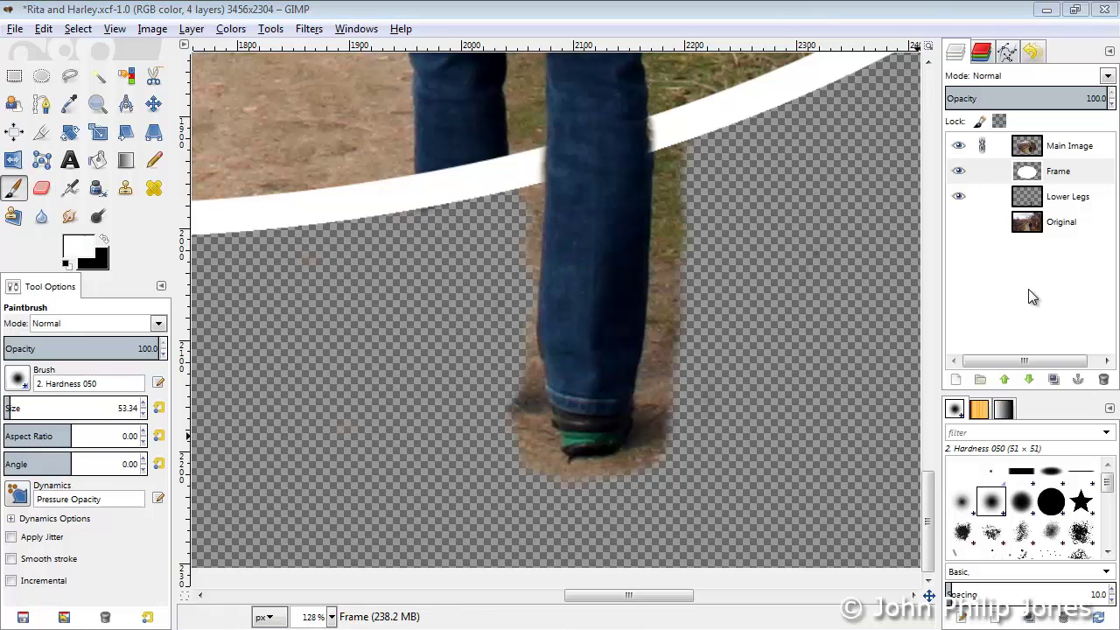
click(1073, 199)
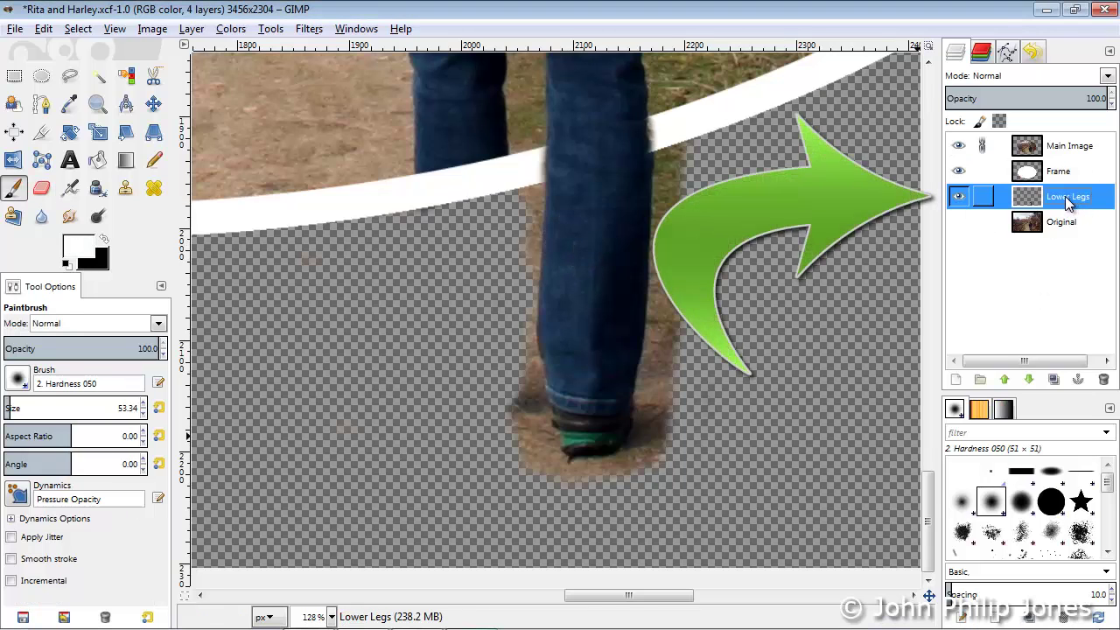
click(189, 31)
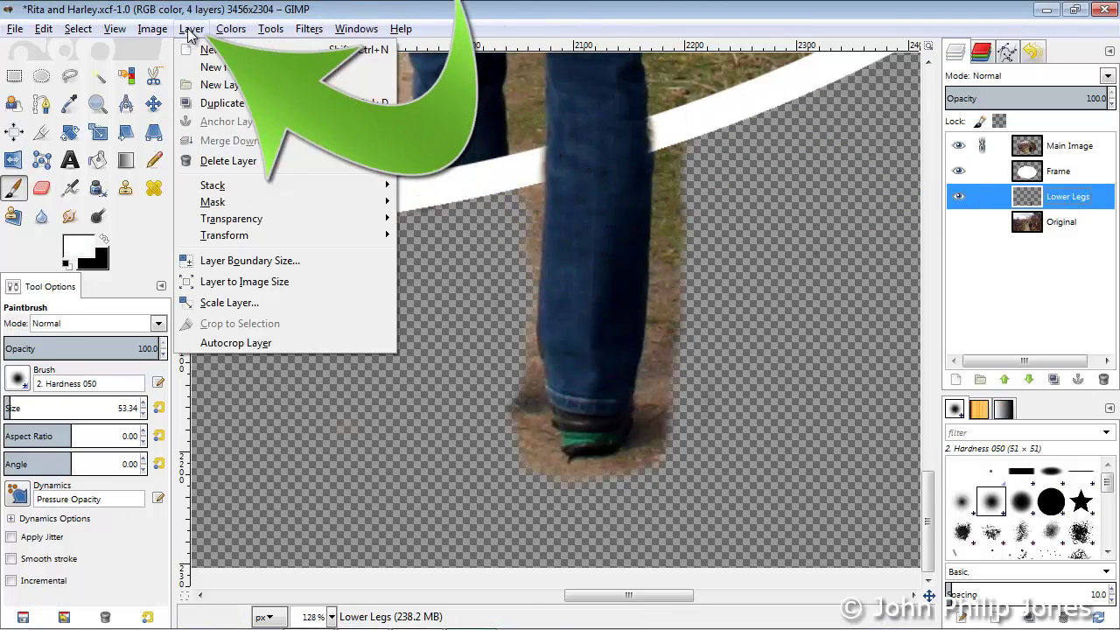
mouse_move(267, 208)
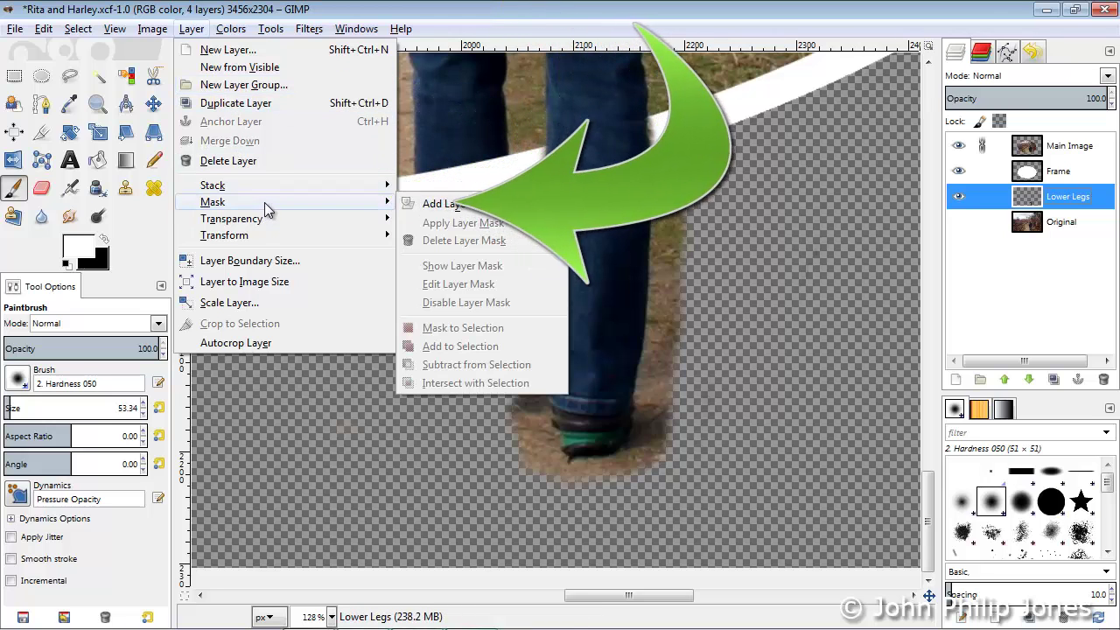
click(471, 206)
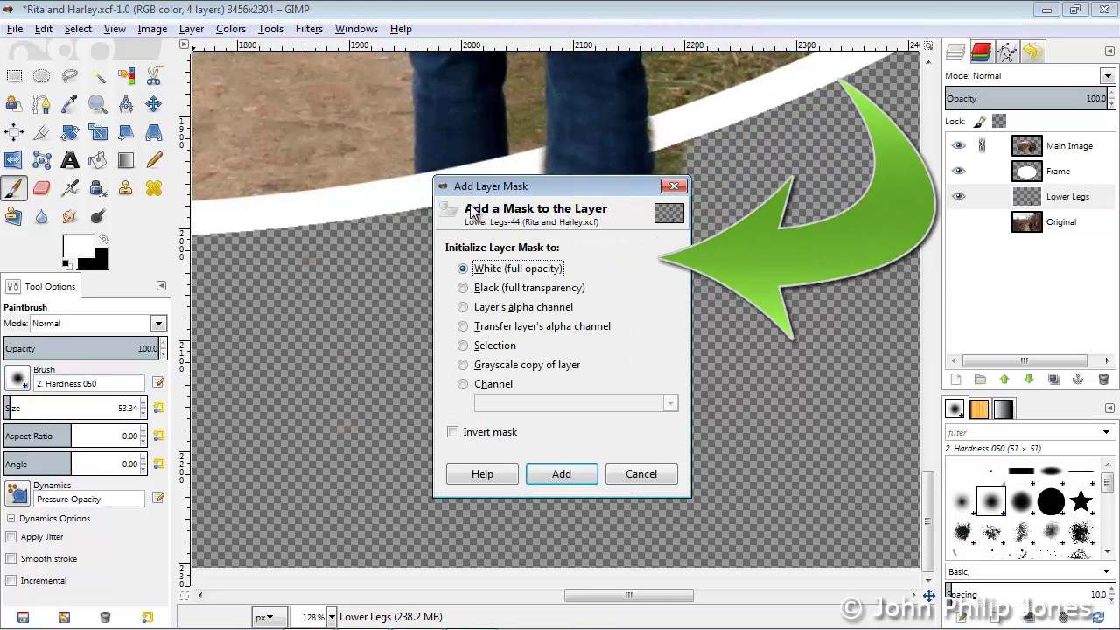
click(563, 480)
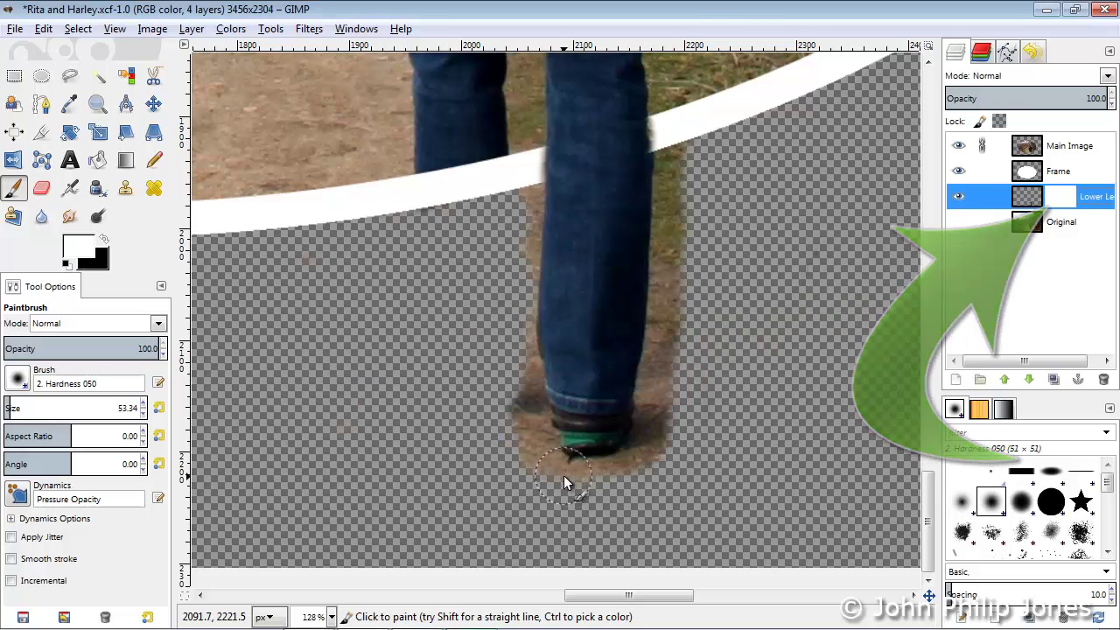
Try hiding a strip across the trouser leg above the shoe with black on the mask, and paint it back with white
click(103, 238)
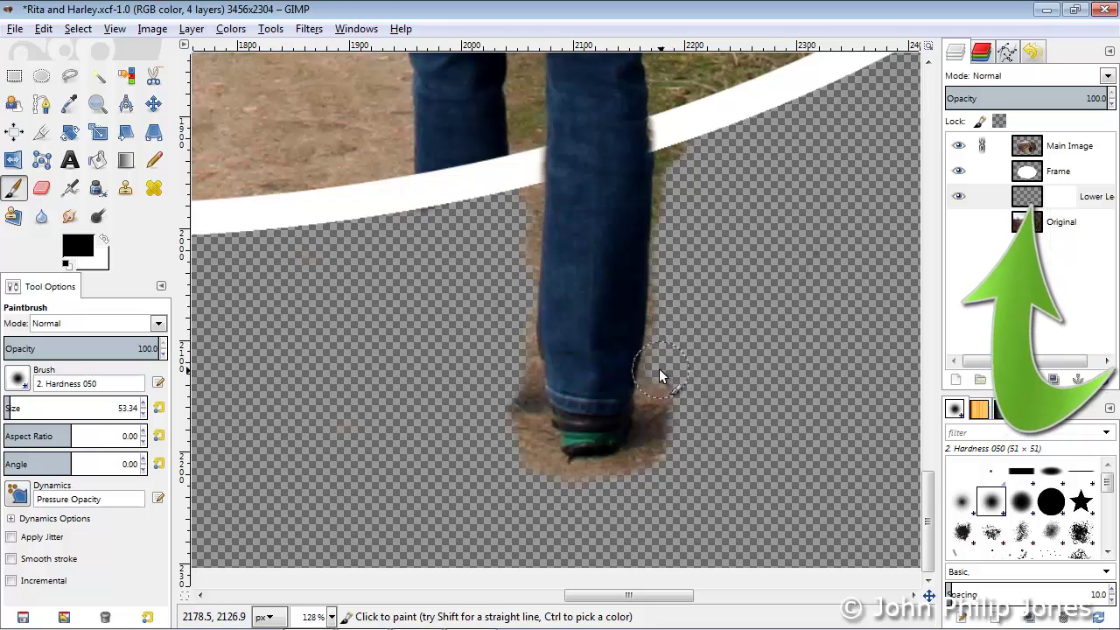
drag(659, 368, 550, 363)
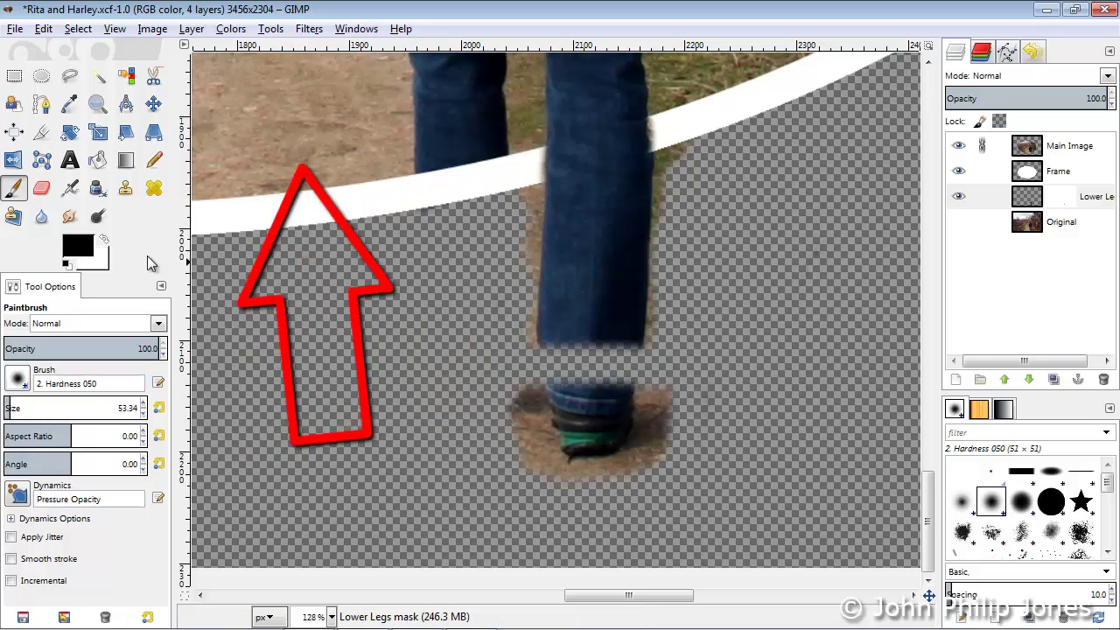
click(104, 238)
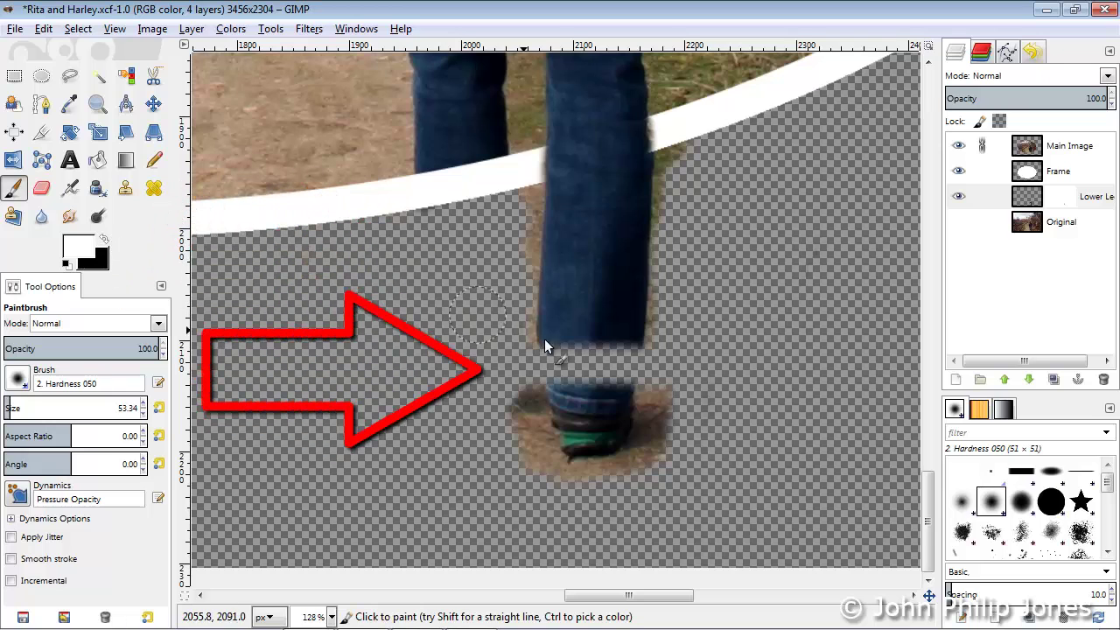
drag(570, 367, 670, 369)
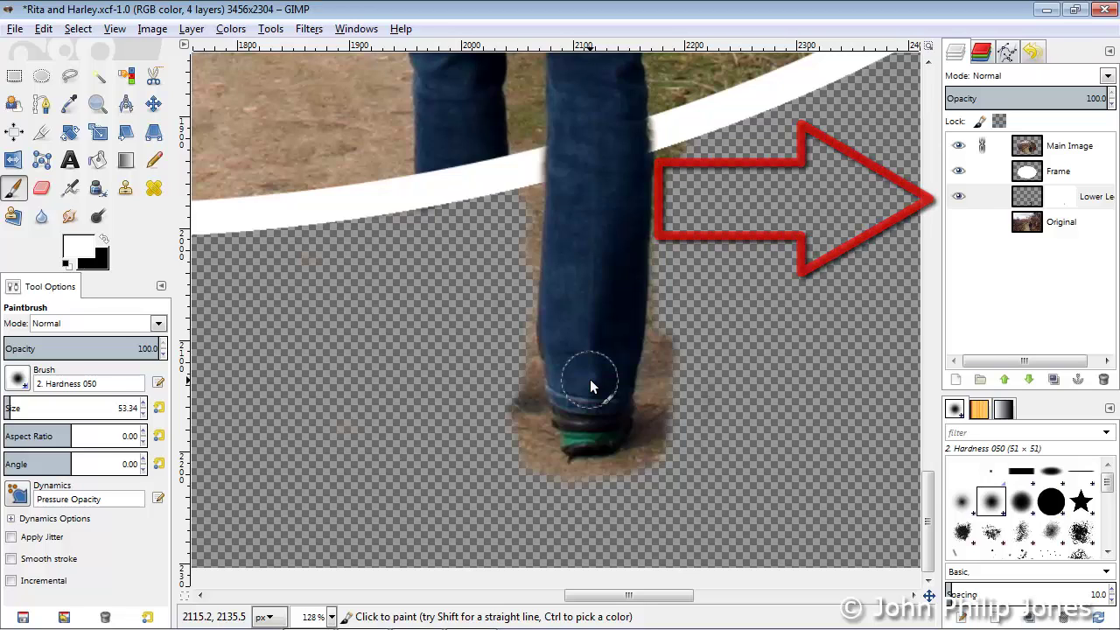
Mask out the remaining ground around the leg and shoe with black, and restore the trimmed trouser edge with white
click(104, 241)
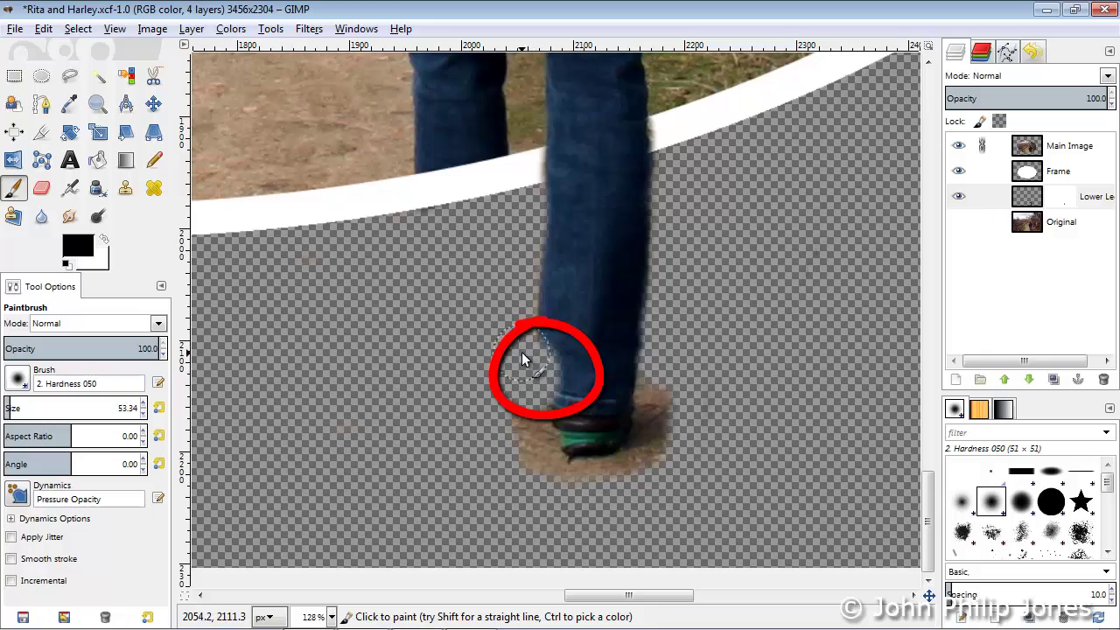
click(104, 240)
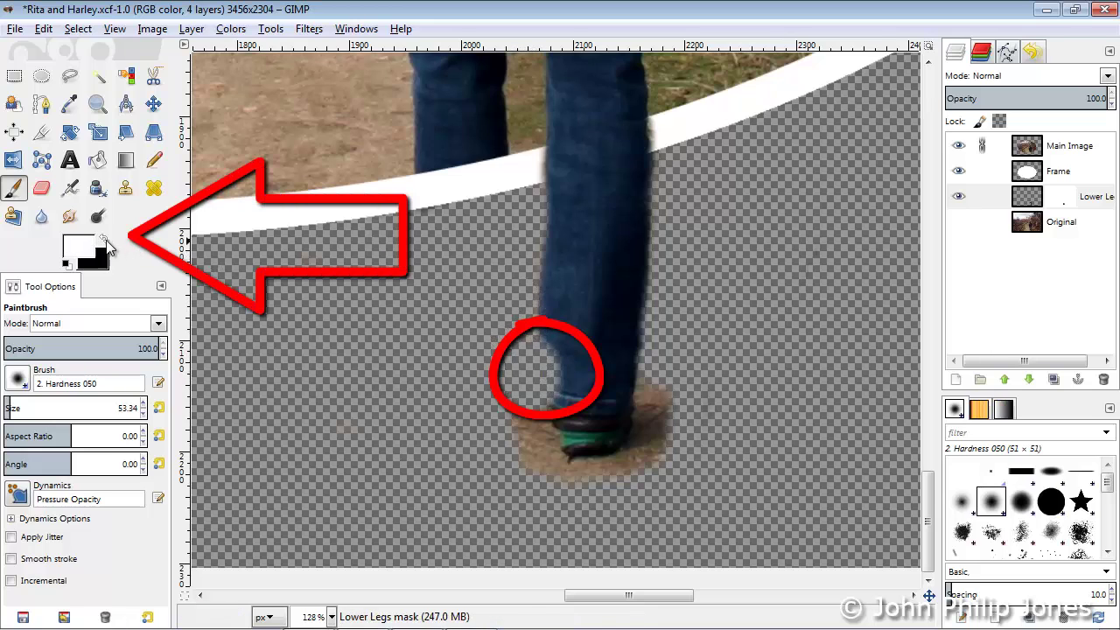
mouse_move(561, 383)
mouse_down()
mouse_move(557, 338)
mouse_move(579, 344)
mouse_up()
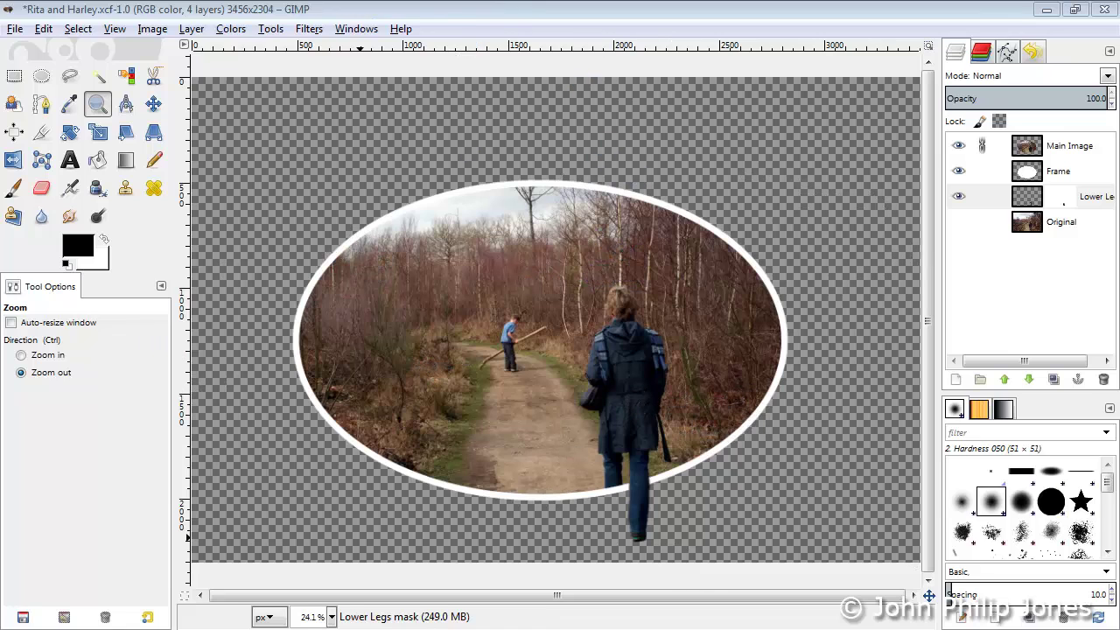
Merge the Main Image layer down into Frame, and merge that result down into the Lower Legs layer
key(shift+c)
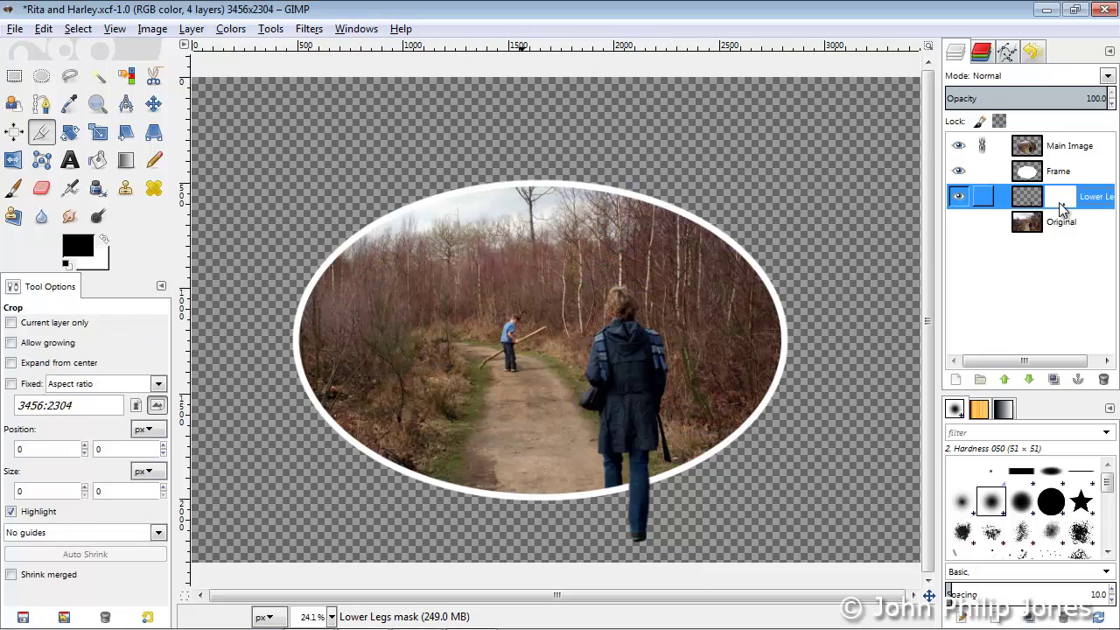
click(1069, 149)
click(191, 29)
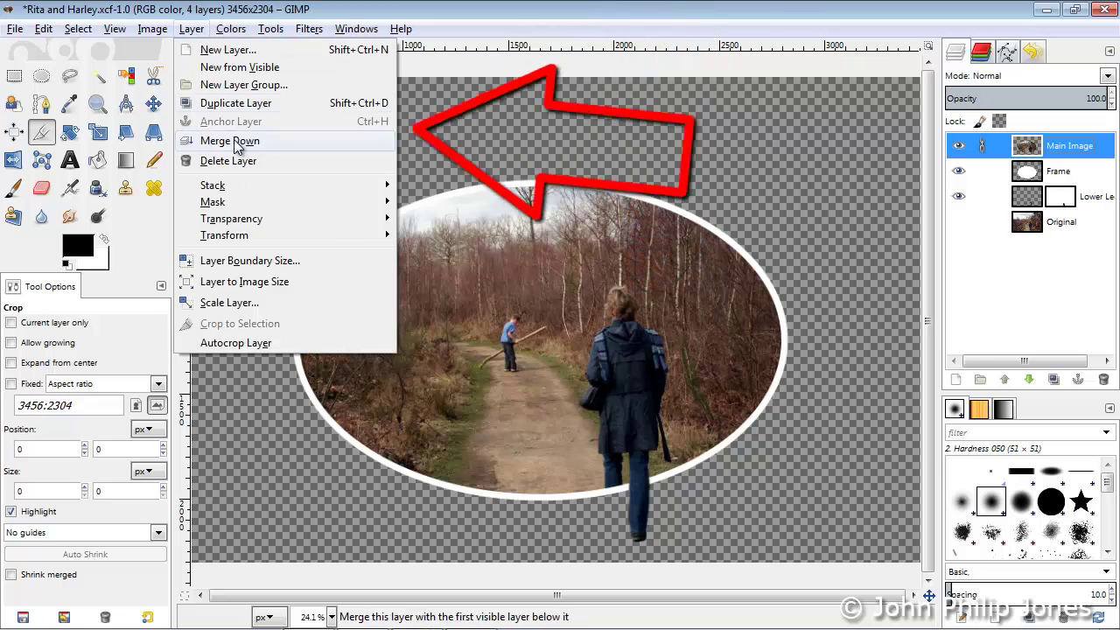
click(229, 141)
click(191, 29)
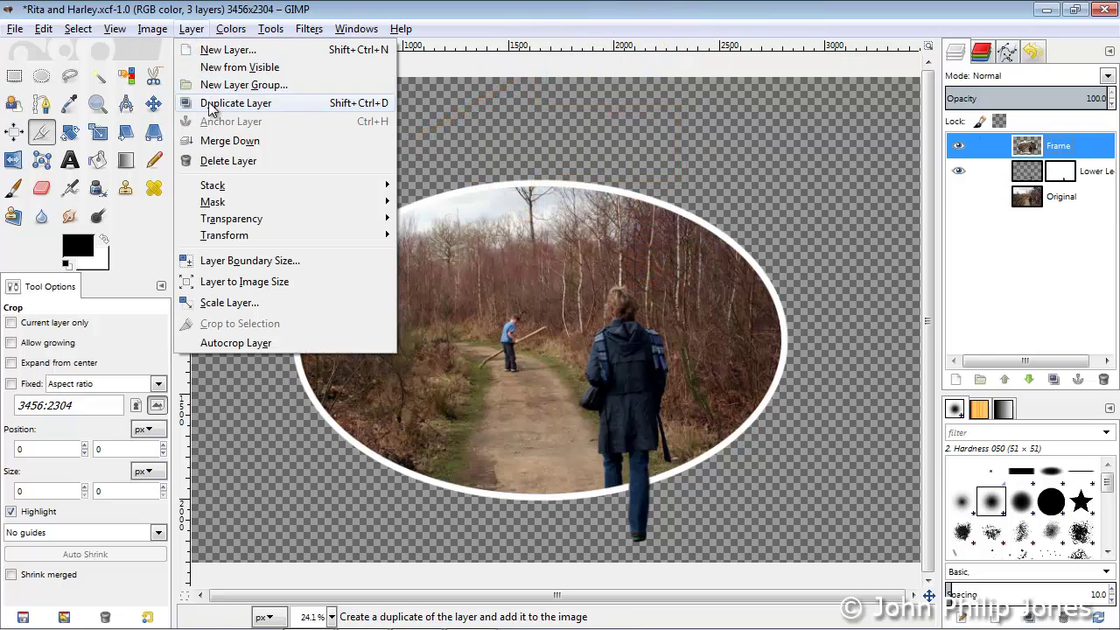
click(224, 141)
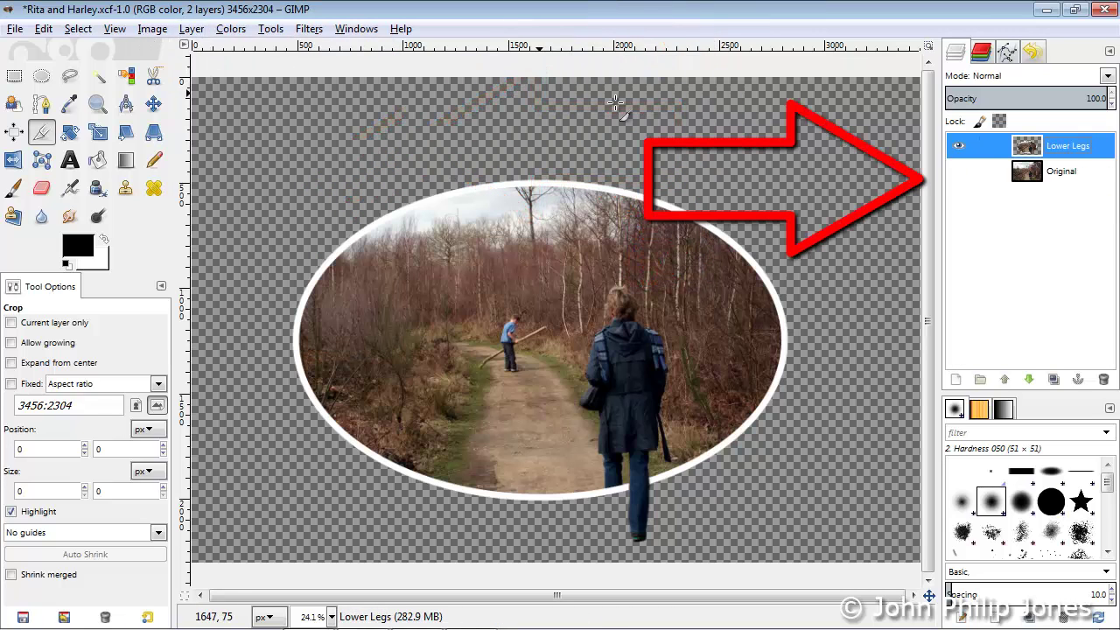
Compare the merged effect with the original photo by switching the visibility of the Lower Legs and Original layers
click(959, 174)
click(960, 173)
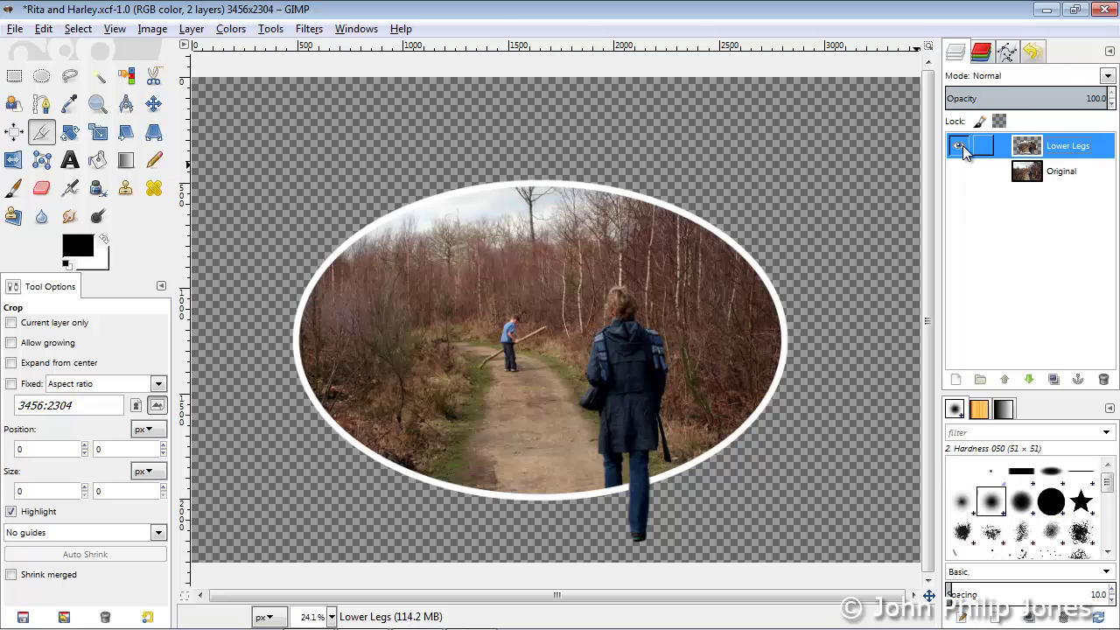
click(960, 146)
click(960, 172)
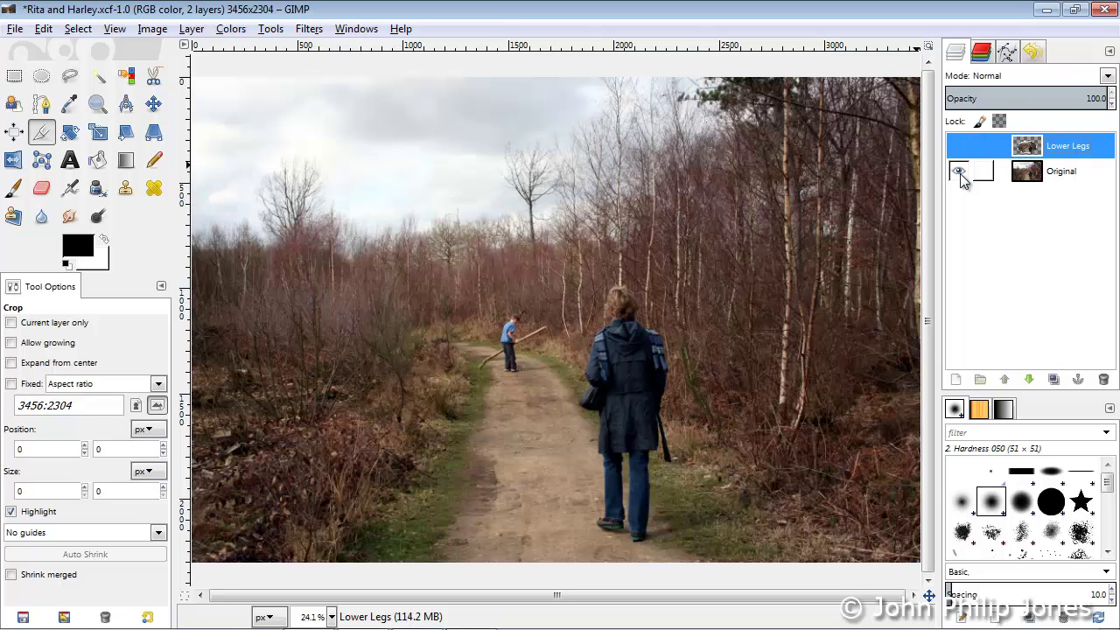
click(960, 174)
click(959, 146)
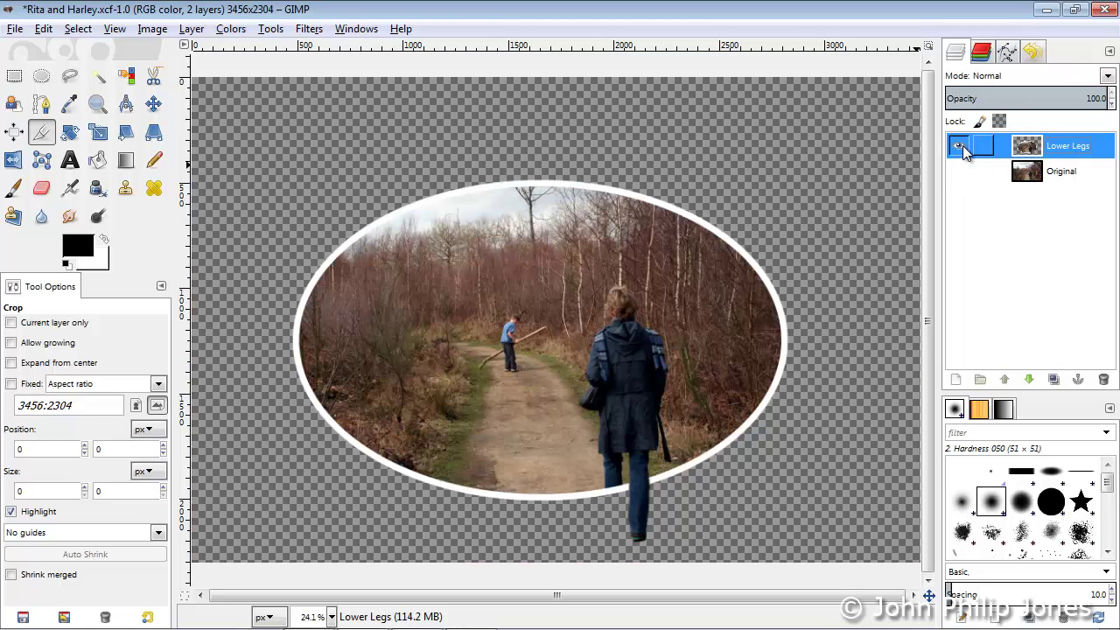